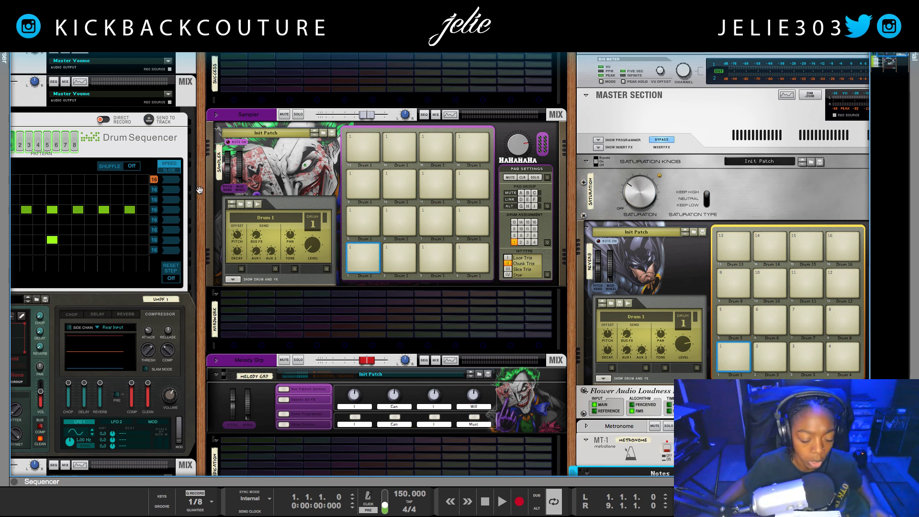
Set the default song template to Empty + FX.rsndemo in the general preferences.
{"action": "key", "text": "super+comma"}
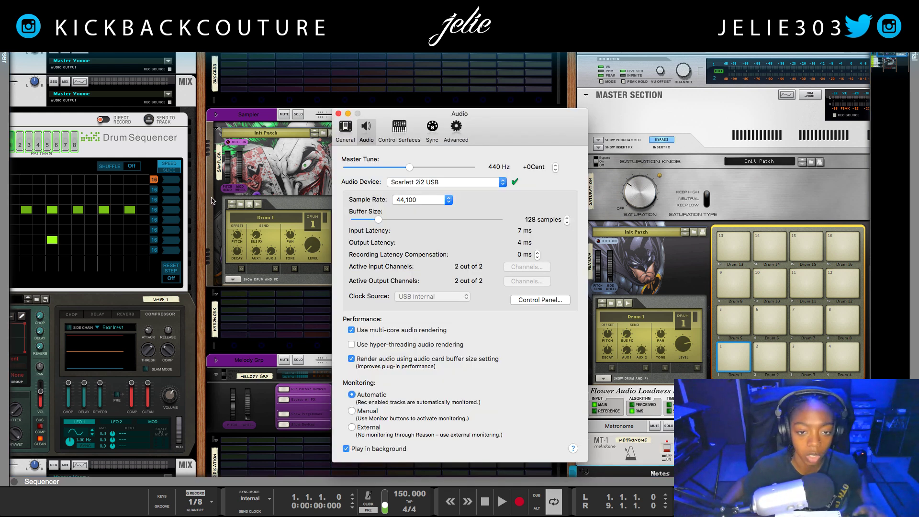
{"action": "left_click", "coordinate": [345, 129]}
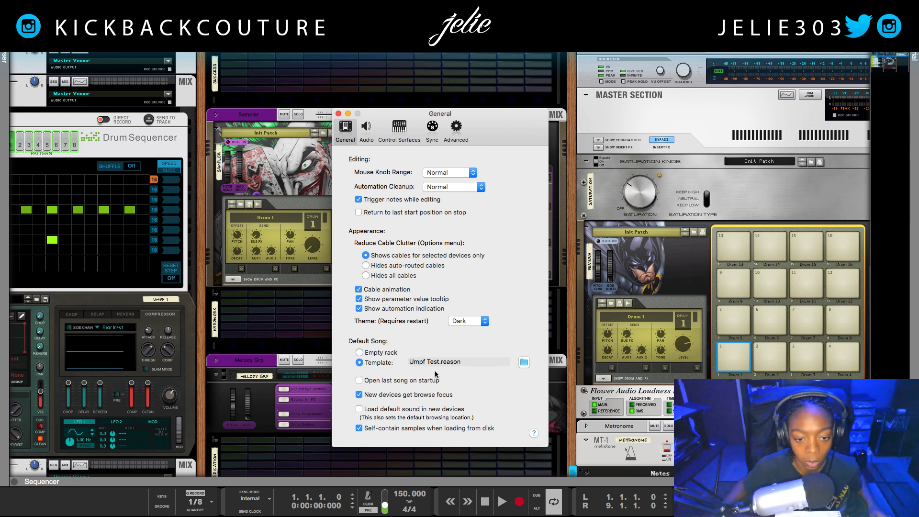
{"action": "left_click", "coordinate": [523, 363]}
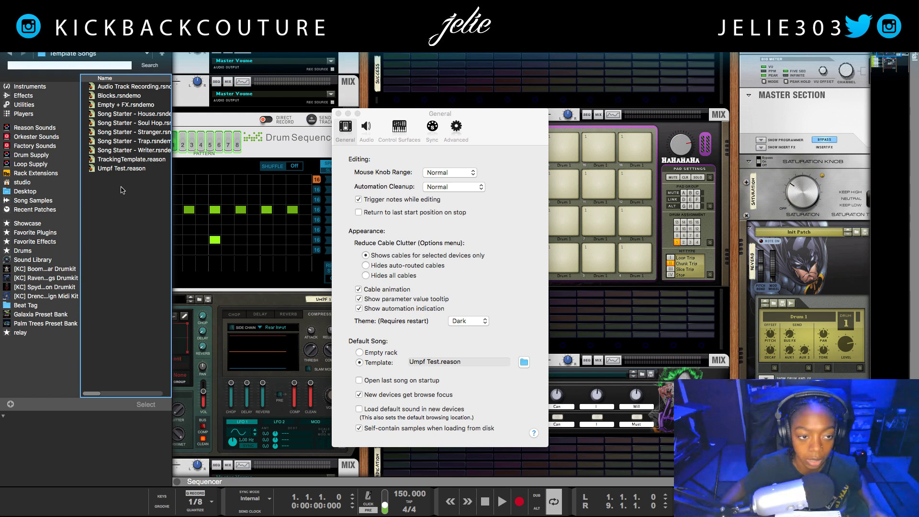
{"action": "left_click", "coordinate": [111, 167]}
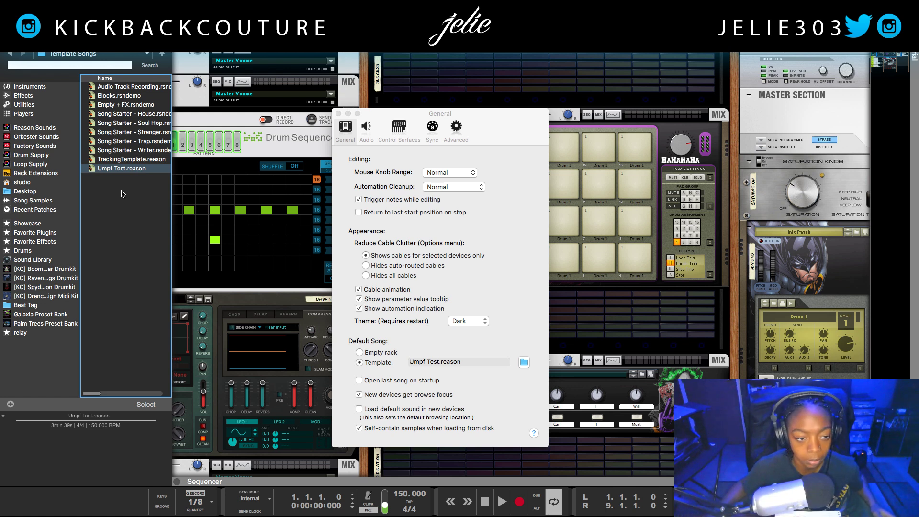
{"action": "key", "text": "Up"}
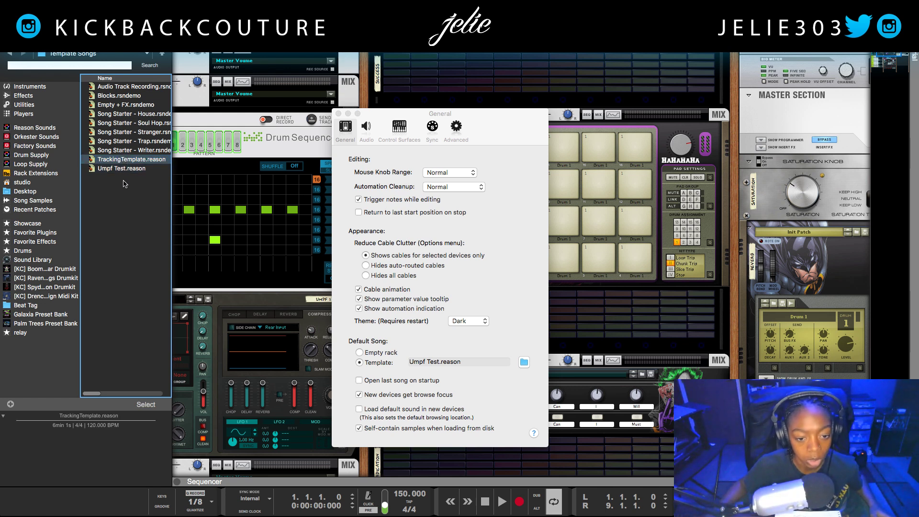
{"action": "left_click", "coordinate": [119, 103]}
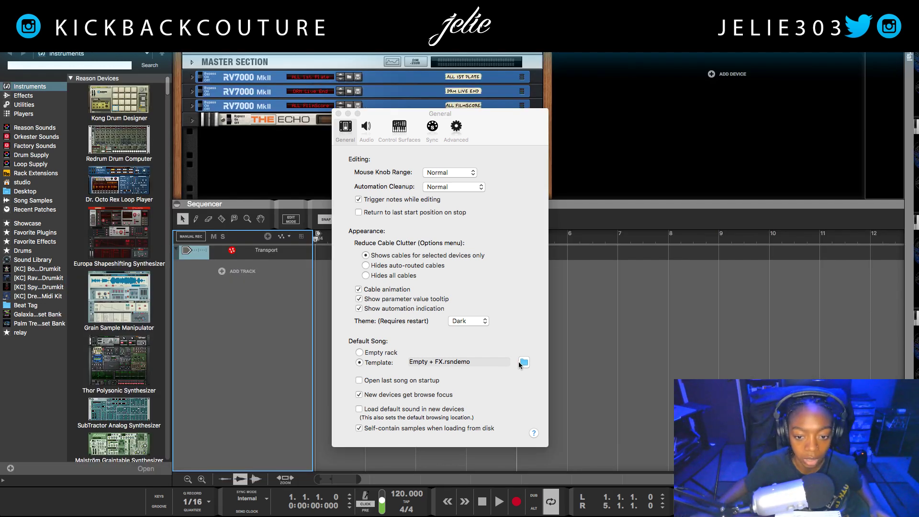
Choose Umpf Test.reason from the template songs as the default song template.
{"action": "left_click", "coordinate": [524, 362]}
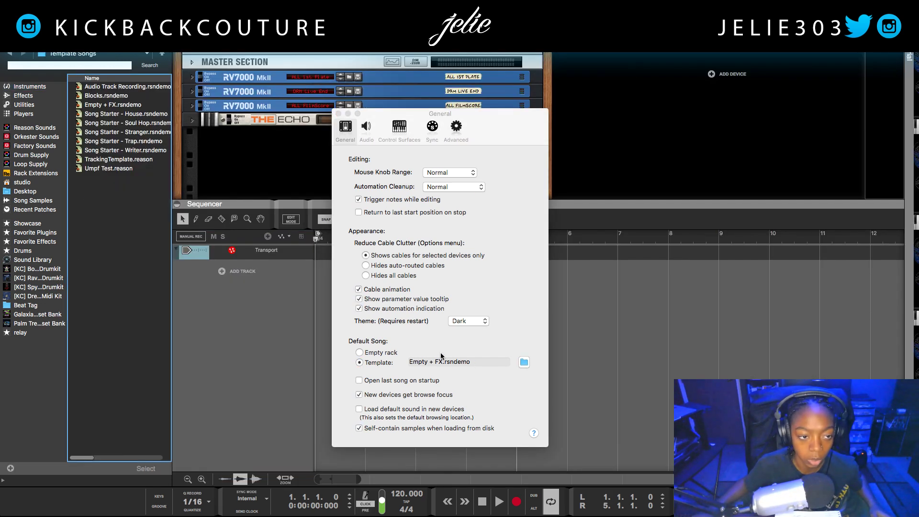
{"action": "left_click", "coordinate": [140, 169]}
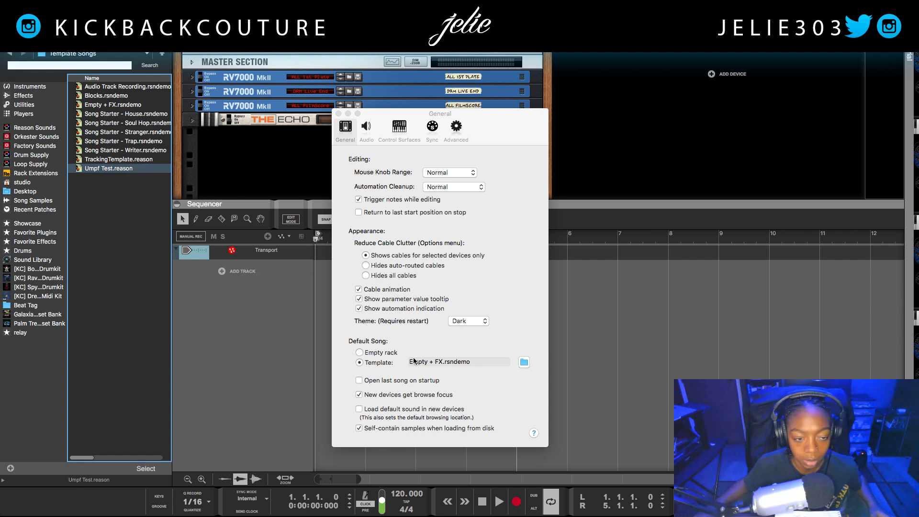
{"action": "left_click", "coordinate": [131, 175]}
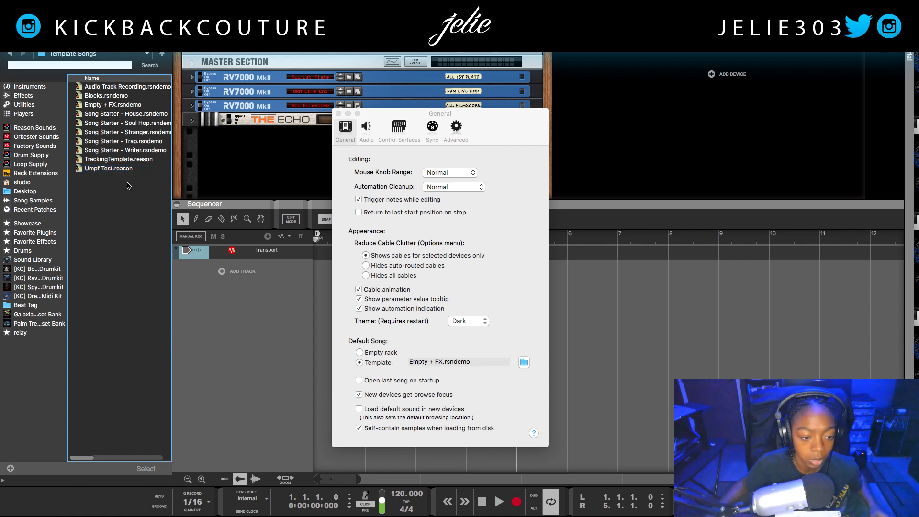
{"action": "left_click", "coordinate": [108, 169]}
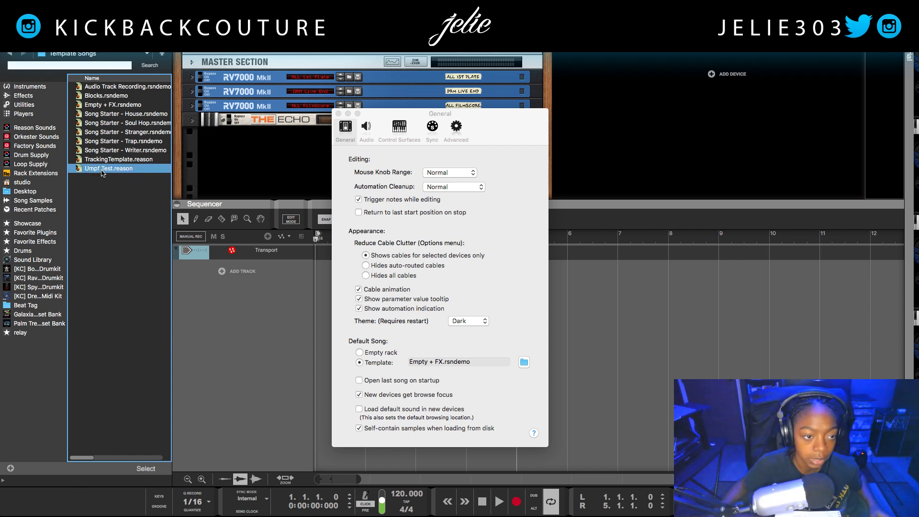
{"action": "double_click", "coordinate": [108, 168]}
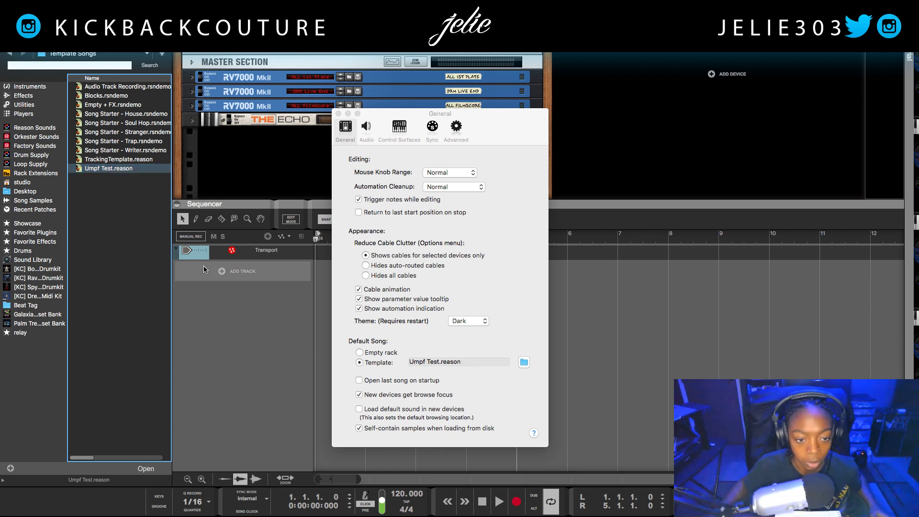
{"action": "left_click", "coordinate": [420, 349]}
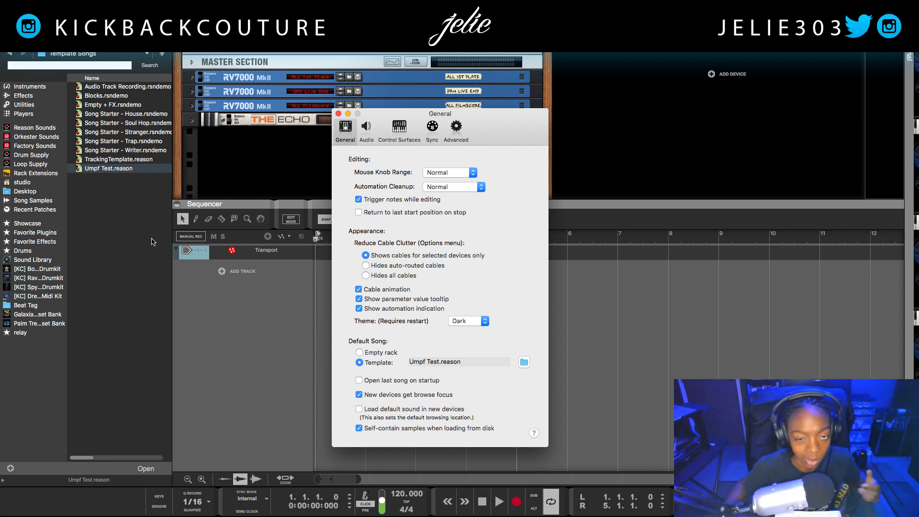
Close the preferences and open the Umpf Test.reason template song.
{"action": "left_click", "coordinate": [339, 114]}
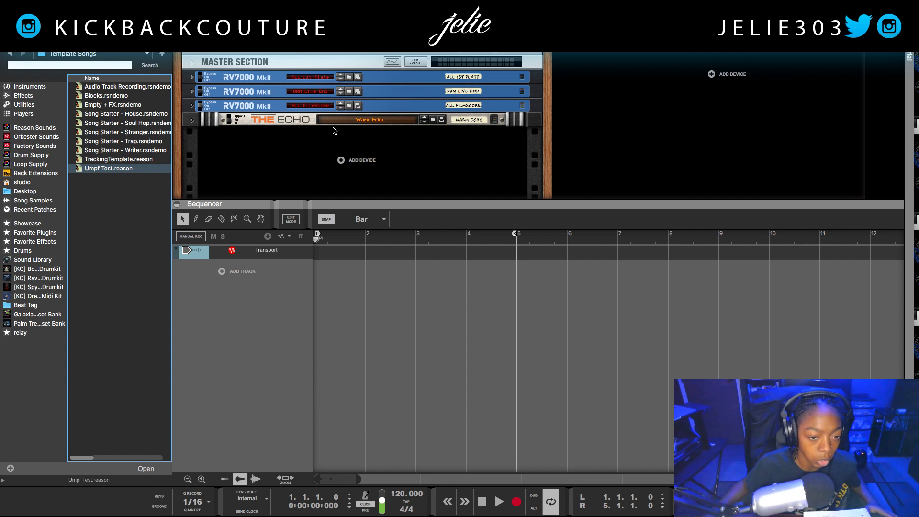
{"action": "left_click", "coordinate": [120, 167]}
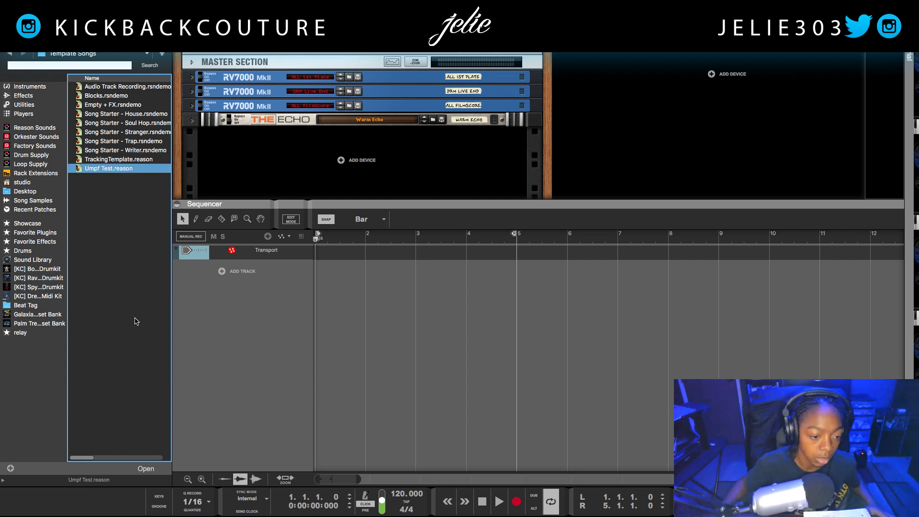
{"action": "left_click", "coordinate": [145, 469]}
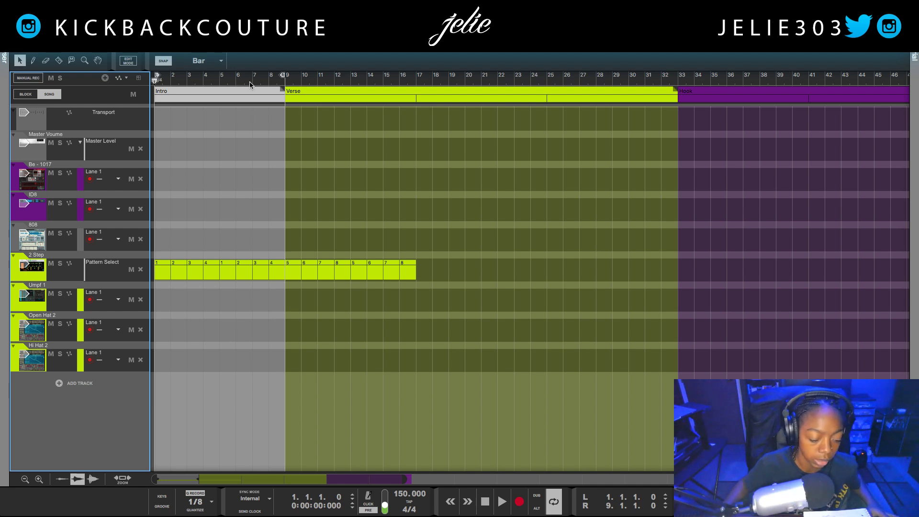
Show the browser and look through the devices in the Favorite Plugins and Favorite Effects lists.
{"action": "left_click", "coordinate": [4, 58]}
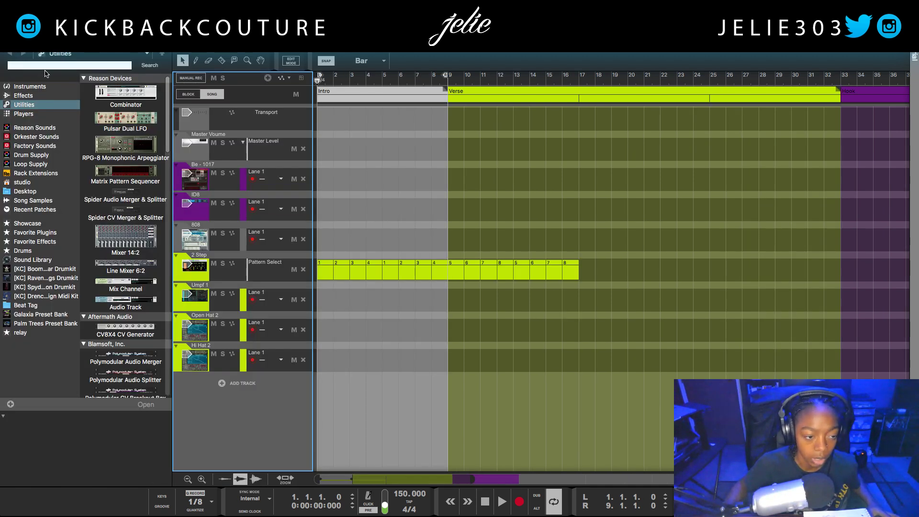
{"action": "left_click", "coordinate": [34, 232]}
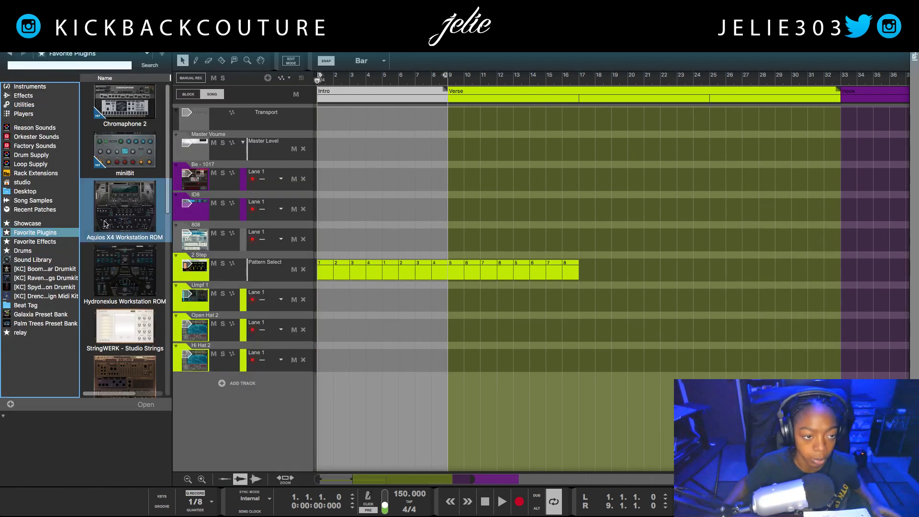
{"action": "scroll", "coordinate": [104, 223], "scroll_direction": "down", "scroll_amount": 5}
{"action": "scroll", "coordinate": [115, 224], "scroll_direction": "up", "scroll_amount": 5}
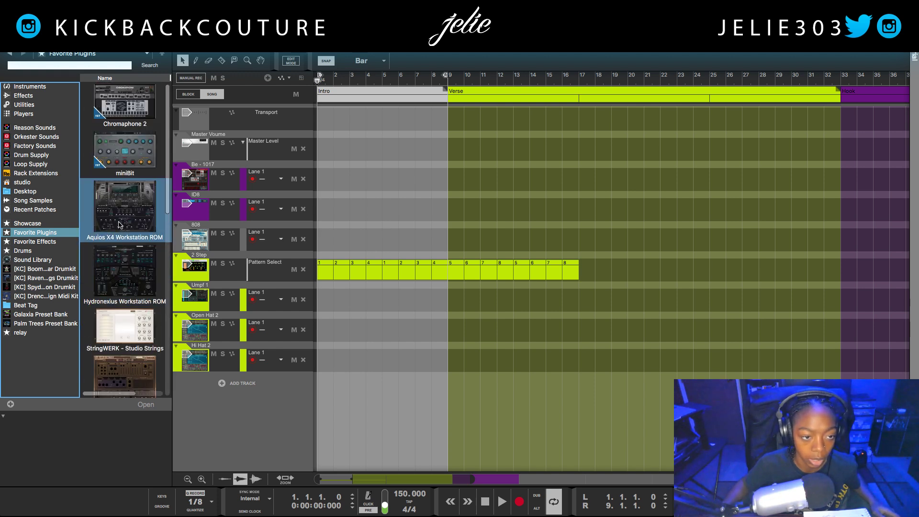
{"action": "left_click", "coordinate": [34, 241]}
{"action": "scroll", "coordinate": [115, 240], "scroll_direction": "down", "scroll_amount": 3}
{"action": "scroll", "coordinate": [111, 257], "scroll_direction": "up", "scroll_amount": 3}
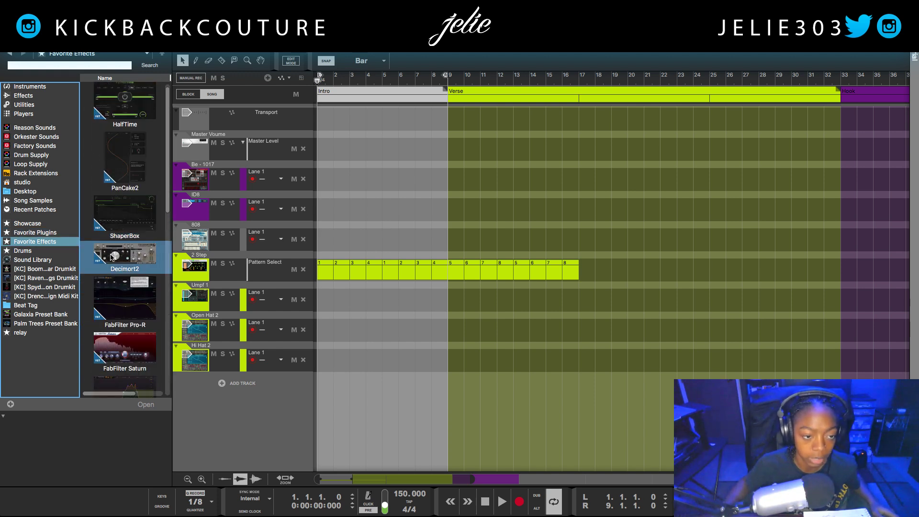
Create a new favorites list named Faves in the browser and open it.
{"action": "left_click", "coordinate": [57, 378]}
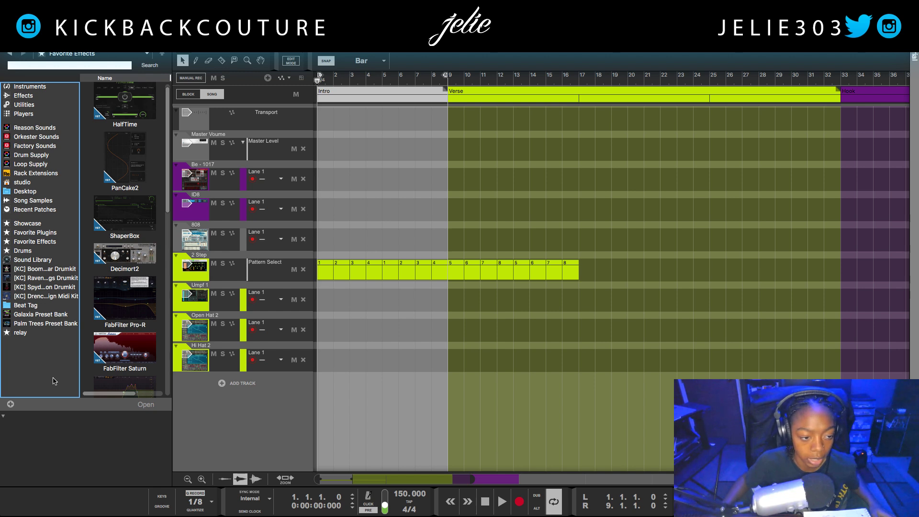
{"action": "left_click", "coordinate": [11, 405]}
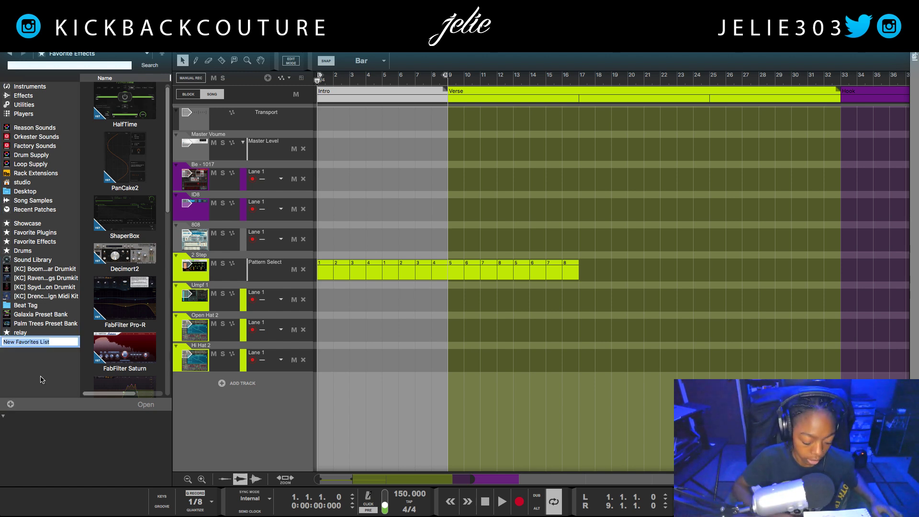
{"action": "key", "text": "BackSpace"}
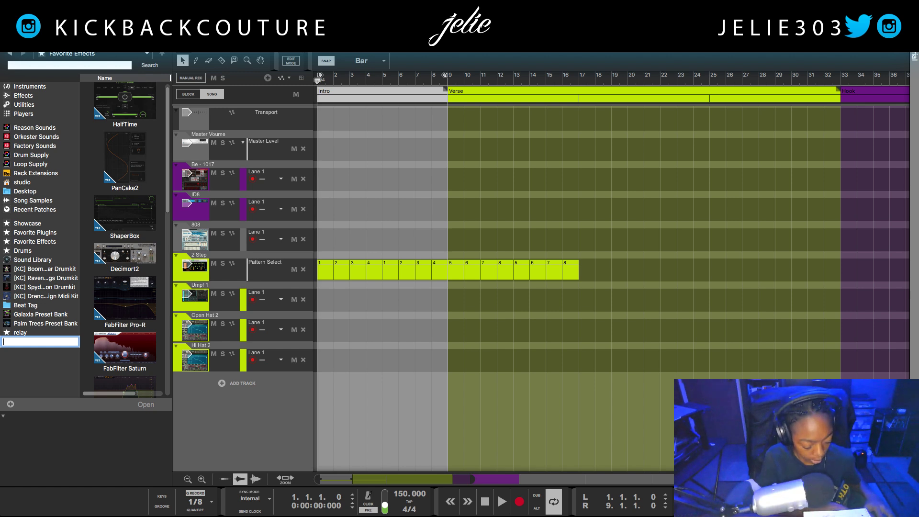
{"action": "type", "text": "Faves"}
{"action": "key", "text": "Return"}
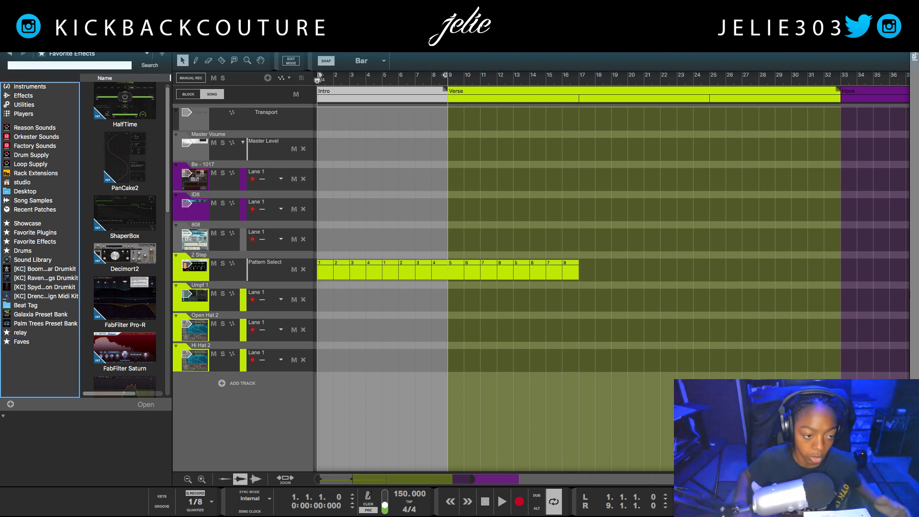
{"action": "left_click", "coordinate": [33, 342]}
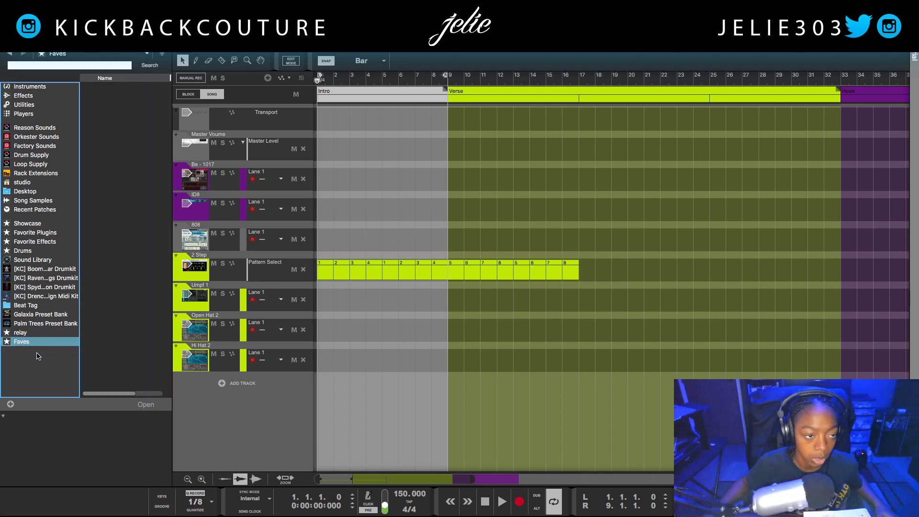
Add the SubTractor Analog Synthesizer from the Instruments category to the Faves list.
{"action": "left_click", "coordinate": [65, 91]}
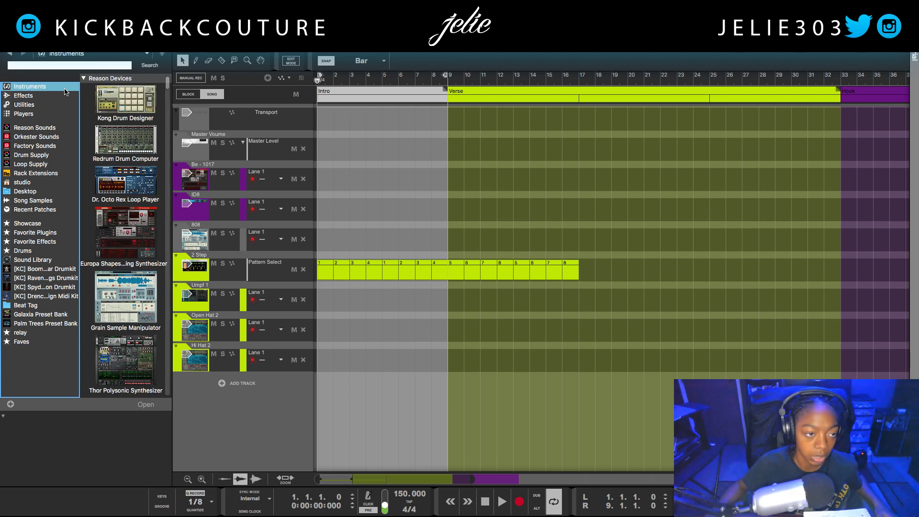
{"action": "scroll", "coordinate": [130, 187], "scroll_direction": "down", "scroll_amount": 5}
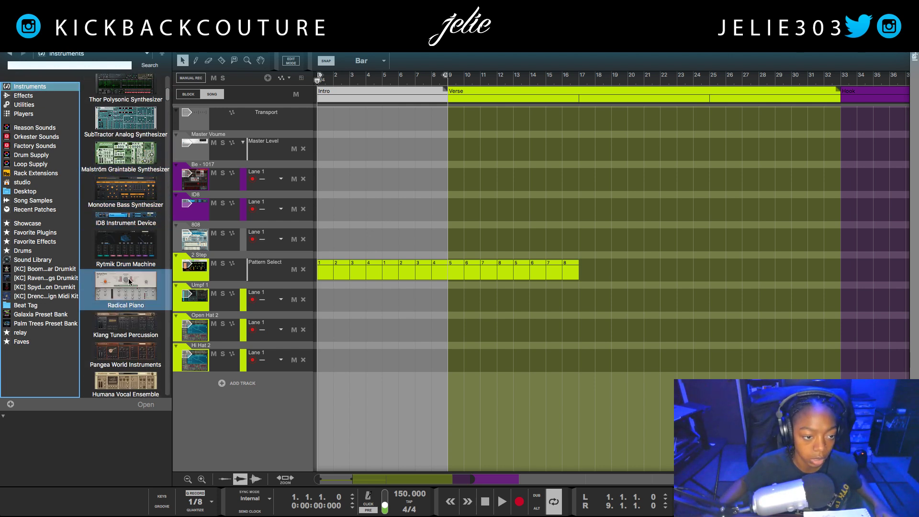
{"action": "scroll", "coordinate": [129, 282], "scroll_direction": "down", "scroll_amount": 10}
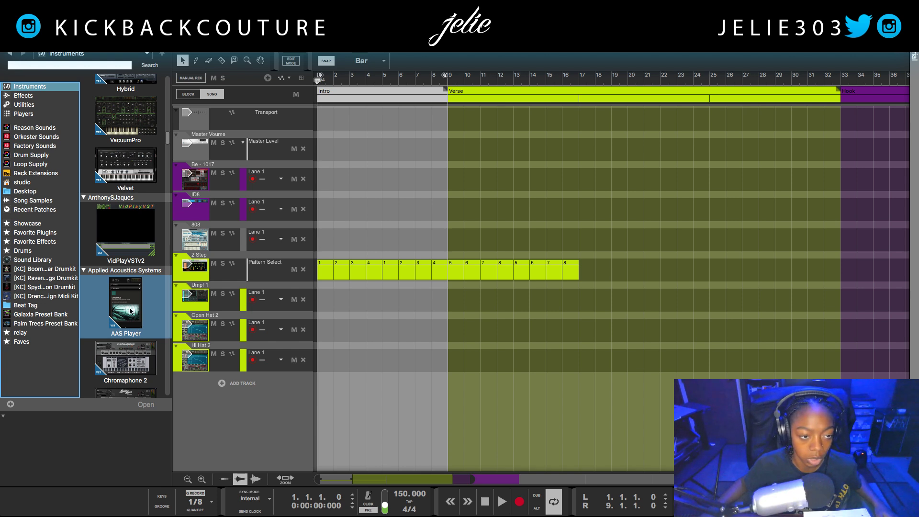
{"action": "scroll", "coordinate": [130, 310], "scroll_direction": "up", "scroll_amount": 10}
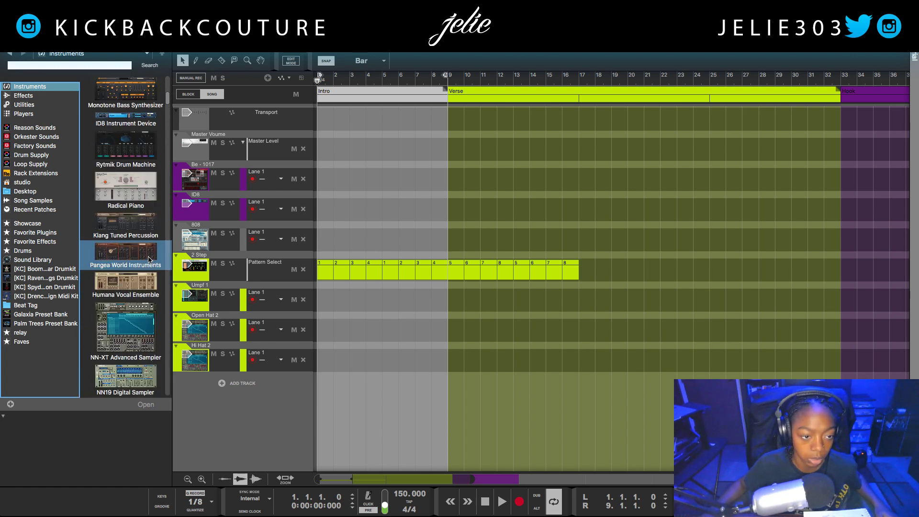
{"action": "scroll", "coordinate": [149, 260], "scroll_direction": "up", "scroll_amount": 5}
{"action": "left_click_drag", "start_coordinate": [130, 291], "coordinate": [55, 342]}
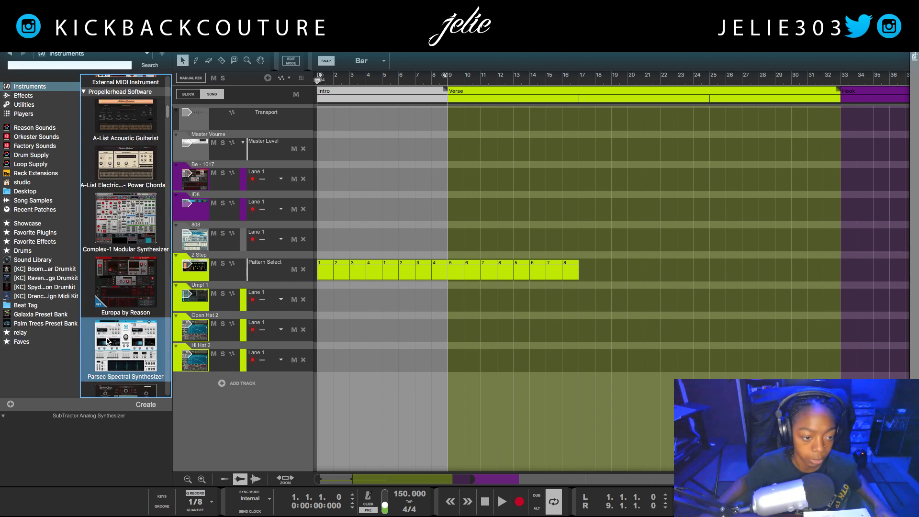
Add the ADSR Sample Manager and Piano V2 instruments to the Faves list.
{"action": "scroll", "coordinate": [109, 335], "scroll_direction": "down", "scroll_amount": 5}
{"action": "left_click_drag", "start_coordinate": [138, 296], "coordinate": [53, 340]}
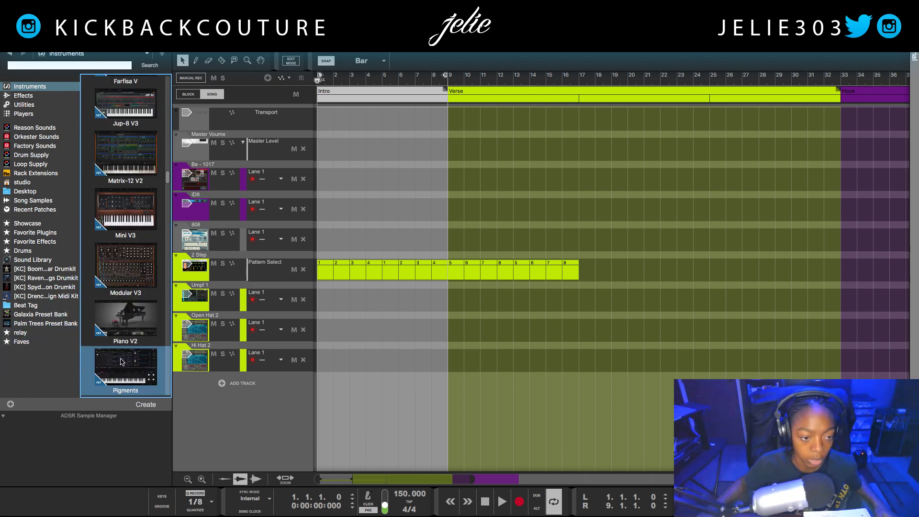
{"action": "left_click_drag", "start_coordinate": [124, 323], "coordinate": [46, 328]}
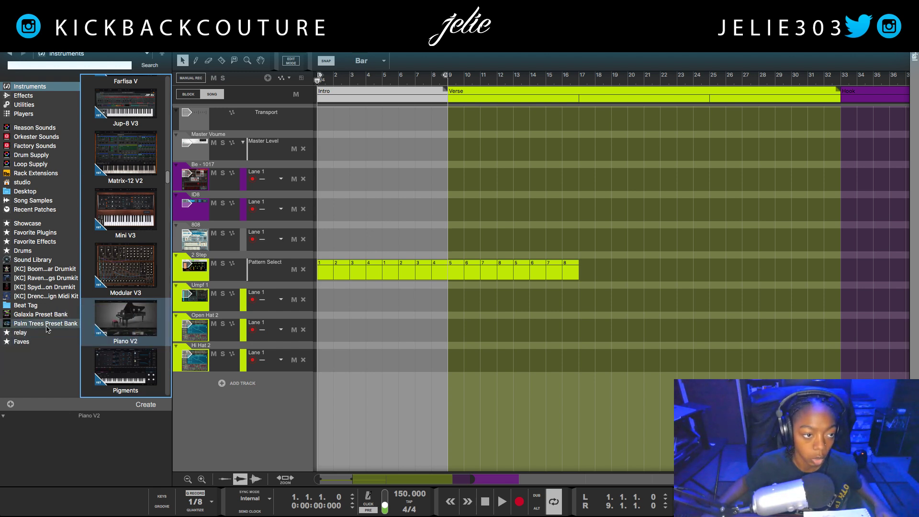
Add the Euclidean Rhythms device from the Players category to the Faves list.
{"action": "left_click", "coordinate": [28, 113]}
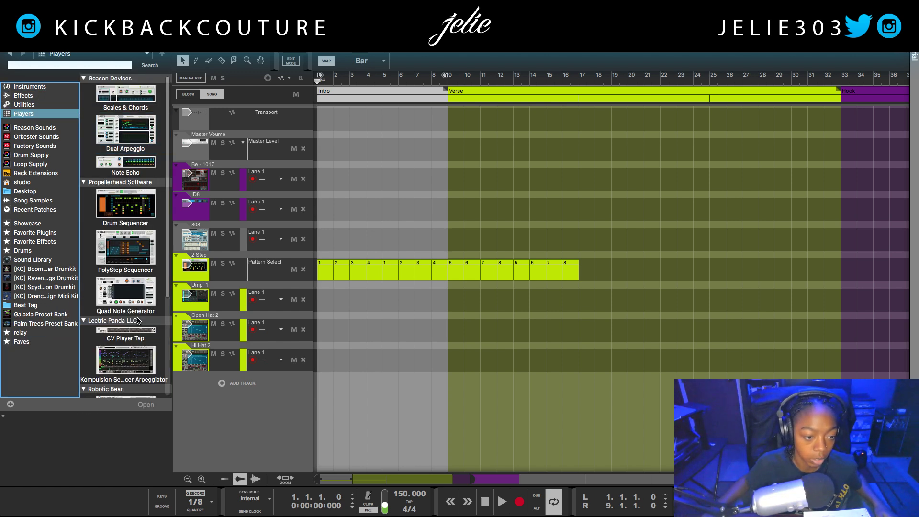
{"action": "scroll", "coordinate": [143, 192], "scroll_direction": "down", "scroll_amount": 5}
{"action": "left_click_drag", "start_coordinate": [129, 268], "coordinate": [41, 341]}
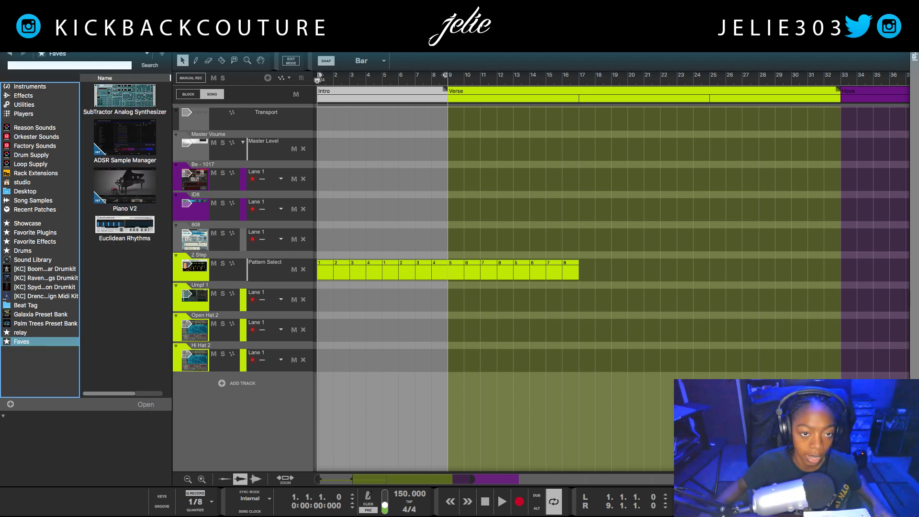
Add the SubTractor synthesizer from the Faves list to the rack's empty space below Europa, and reopen the Faves list.
{"action": "key", "text": "F6"}
{"action": "key", "text": "F7"}
{"action": "scroll", "coordinate": [333, 271], "scroll_direction": "down", "scroll_amount": 5}
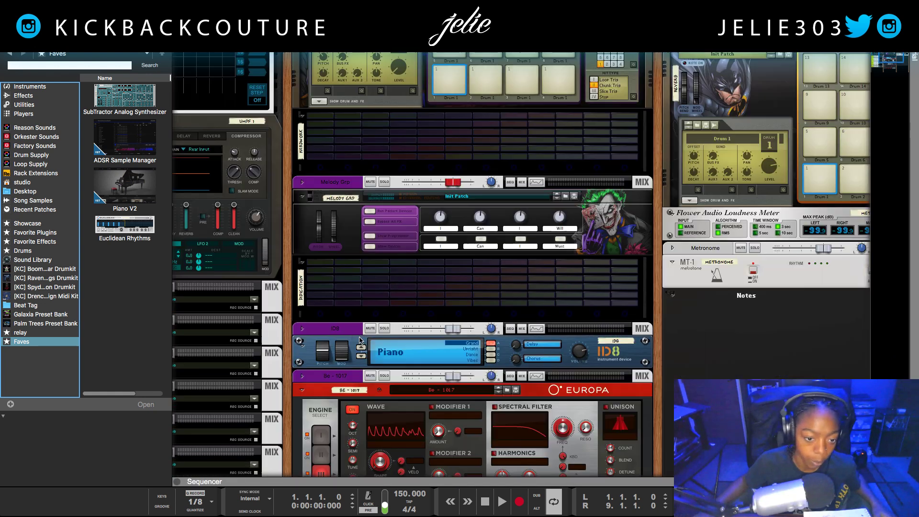
{"action": "scroll", "coordinate": [333, 271], "scroll_direction": "down", "scroll_amount": 5}
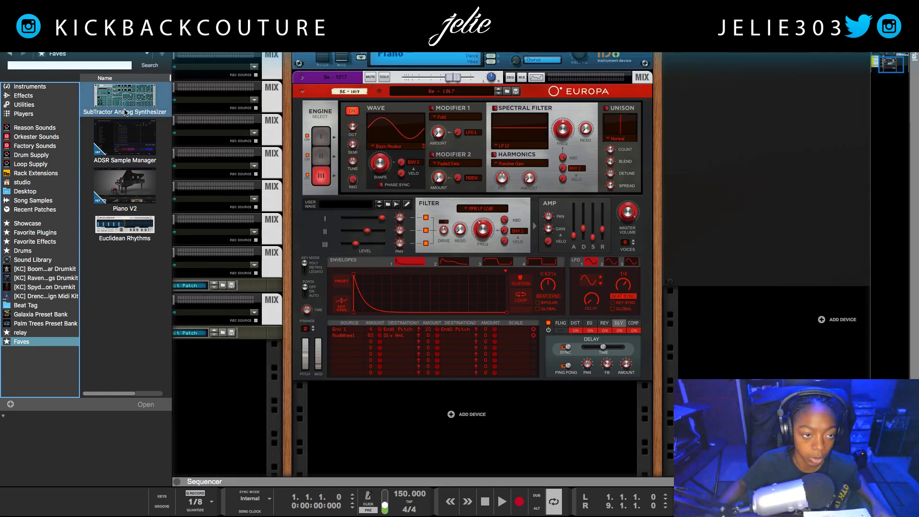
{"action": "left_click_drag", "start_coordinate": [121, 106], "coordinate": [462, 431]}
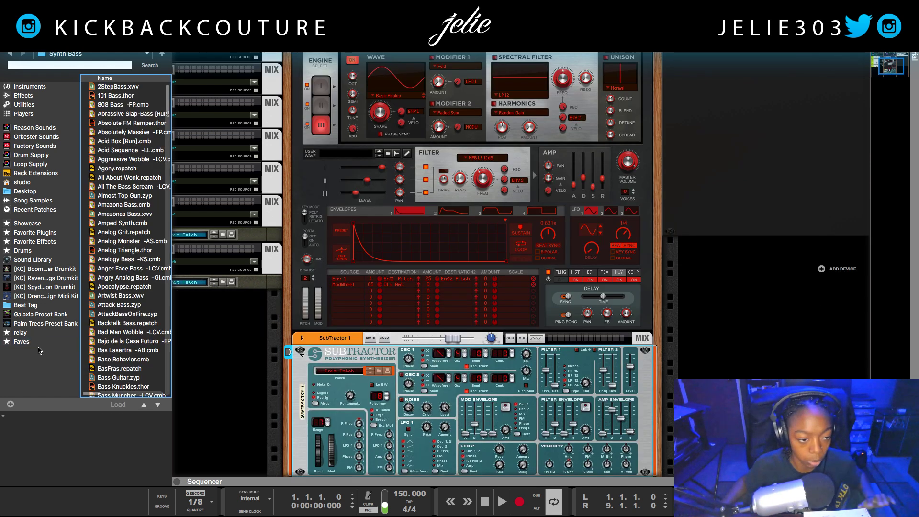
{"action": "left_click", "coordinate": [22, 342]}
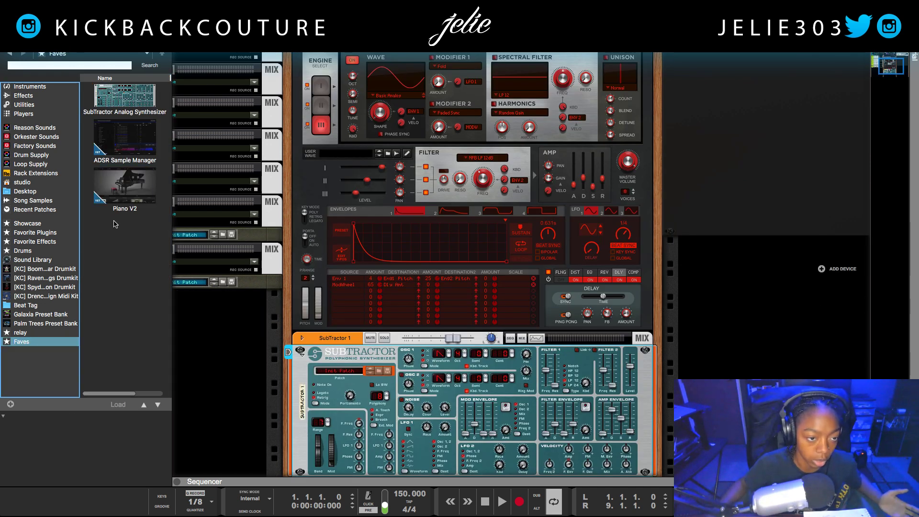
Add the Ambient Pluck.repatch patch from the Synth Plucks folder of Reason Sounds to the Faves list, and open the list.
{"action": "left_click", "coordinate": [32, 259]}
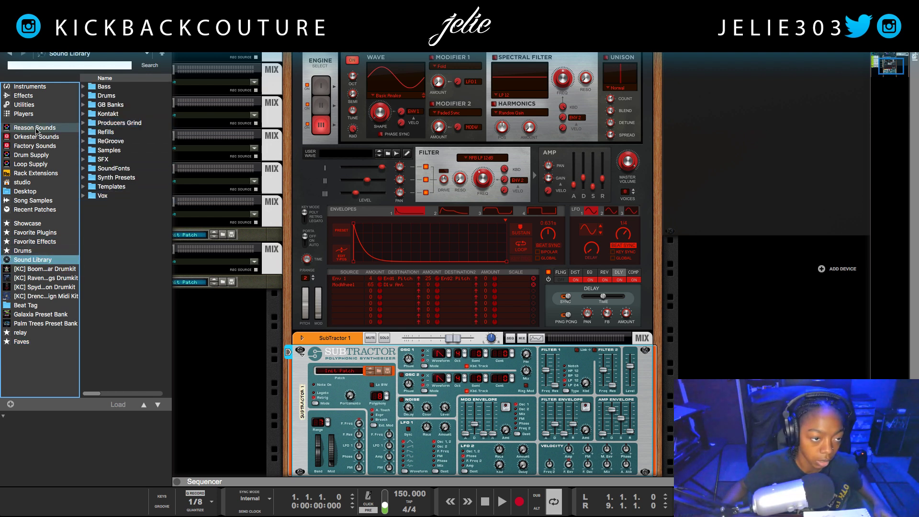
{"action": "left_click", "coordinate": [39, 127]}
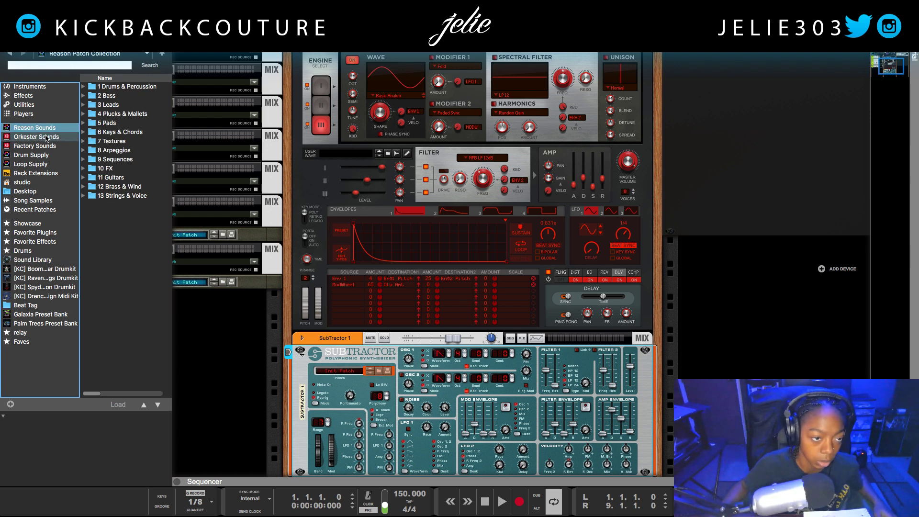
{"action": "double_click", "coordinate": [144, 114]}
{"action": "left_click", "coordinate": [138, 106]}
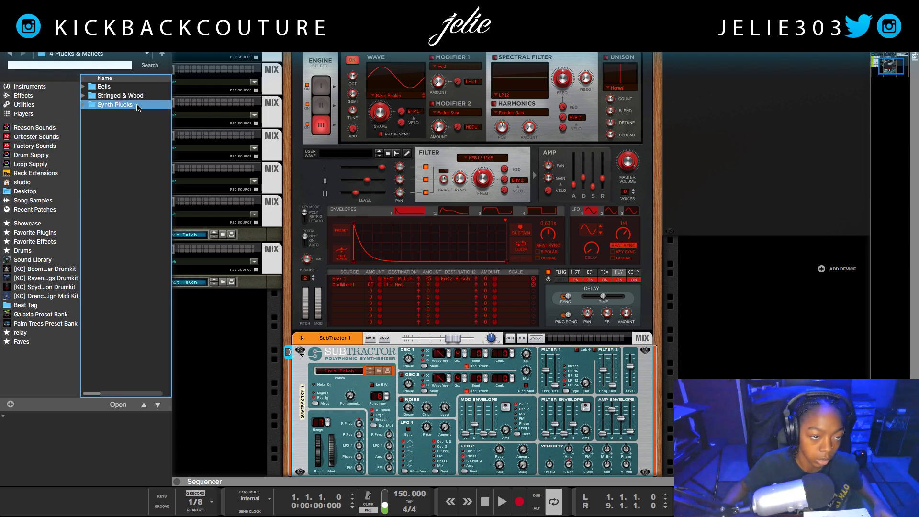
{"action": "double_click", "coordinate": [138, 106]}
{"action": "left_click_drag", "start_coordinate": [128, 105], "coordinate": [42, 343]}
{"action": "left_click", "coordinate": [42, 342]}
{"action": "left_click", "coordinate": [133, 221]}
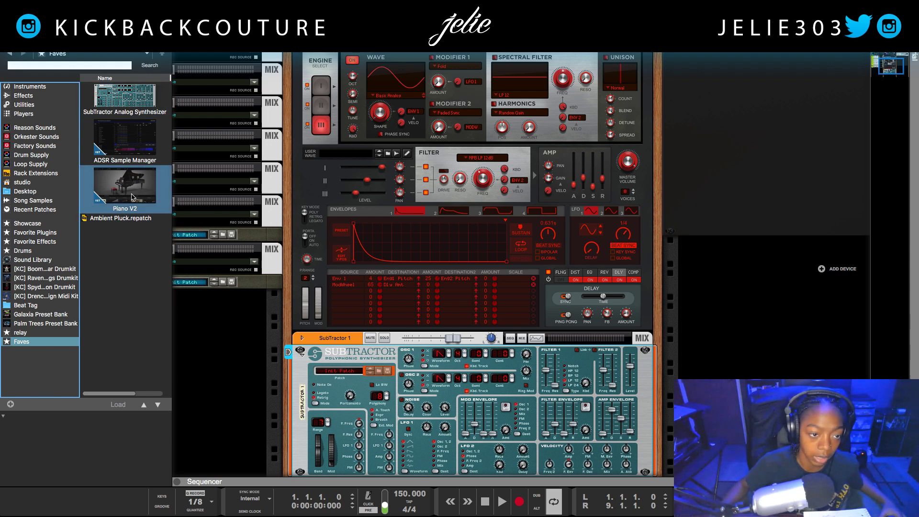
Move the SubTractor and the Sampler device each into its own separate rack column.
{"action": "scroll", "coordinate": [215, 332], "scroll_direction": "down", "scroll_amount": 2}
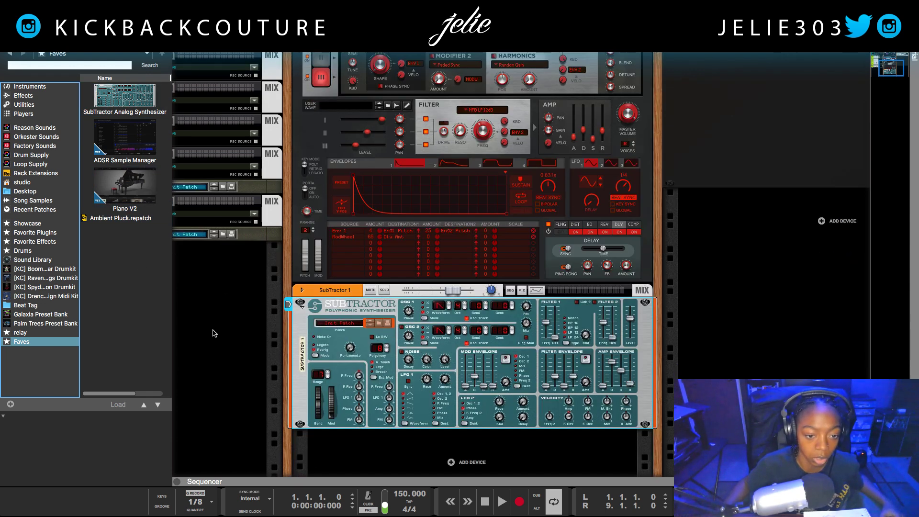
{"action": "left_click", "coordinate": [296, 325]}
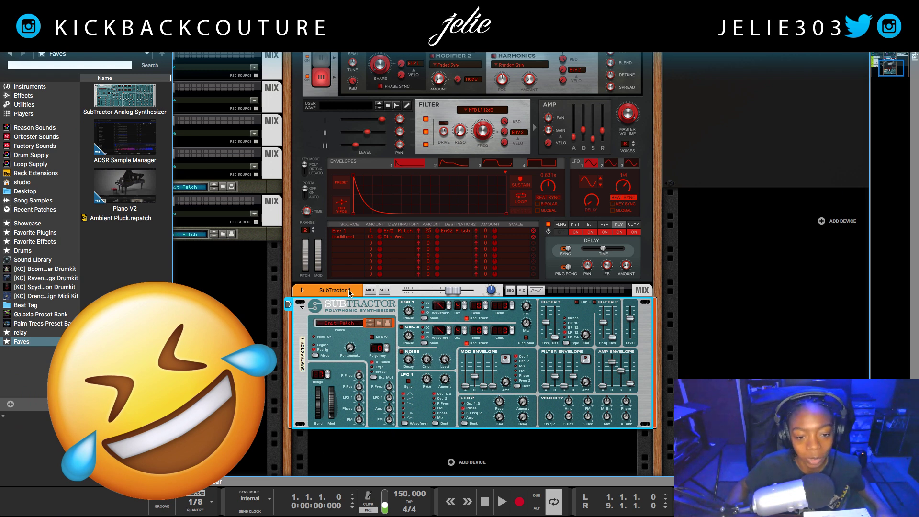
{"action": "left_click_drag", "start_coordinate": [350, 289], "coordinate": [285, 328]}
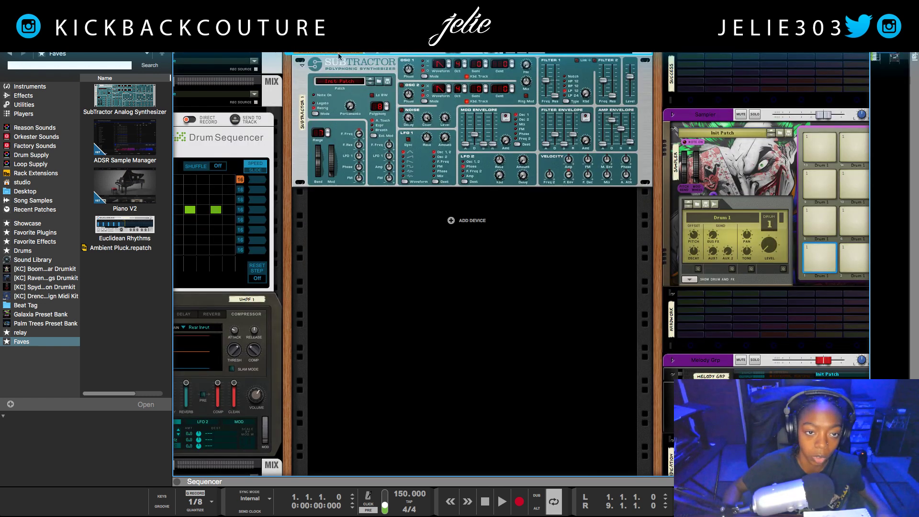
{"action": "left_click_drag", "start_coordinate": [338, 55], "coordinate": [284, 82]}
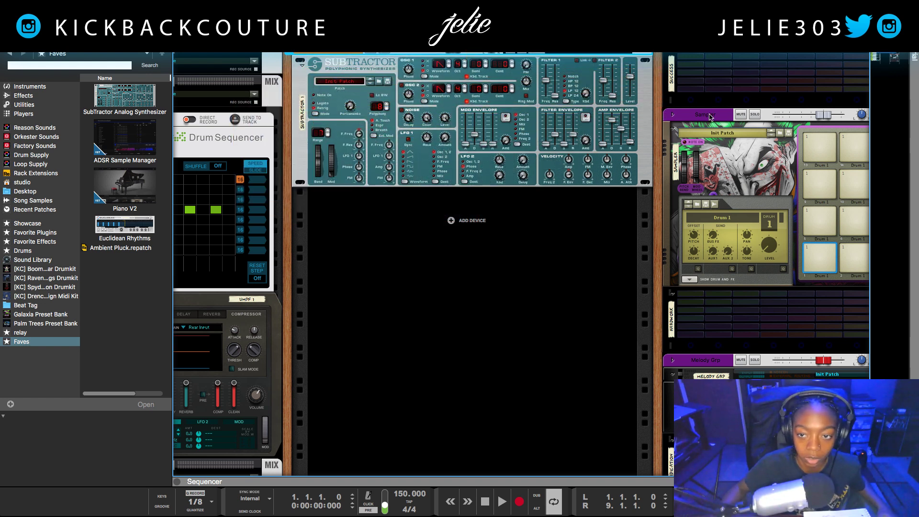
{"action": "left_click_drag", "start_coordinate": [713, 114], "coordinate": [554, 212]}
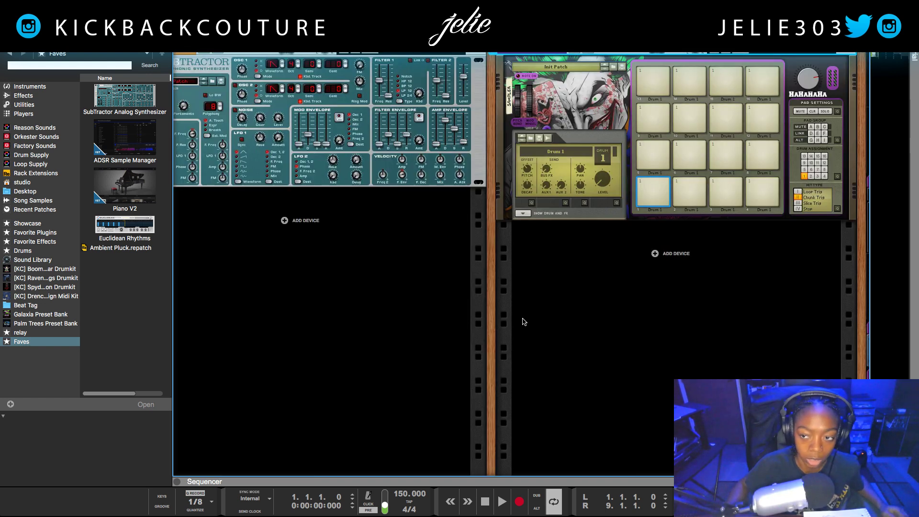
Show the insert effects of the Kick mix channel and add the Pulveriser Demolition effect there.
{"action": "scroll", "coordinate": [522, 321], "scroll_direction": "left", "scroll_amount": 5}
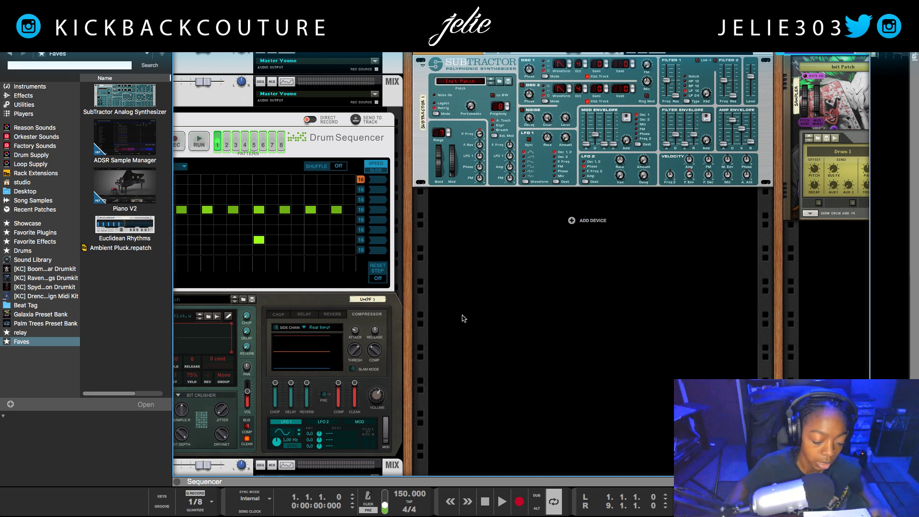
{"action": "scroll", "coordinate": [411, 311], "scroll_direction": "left", "scroll_amount": 2}
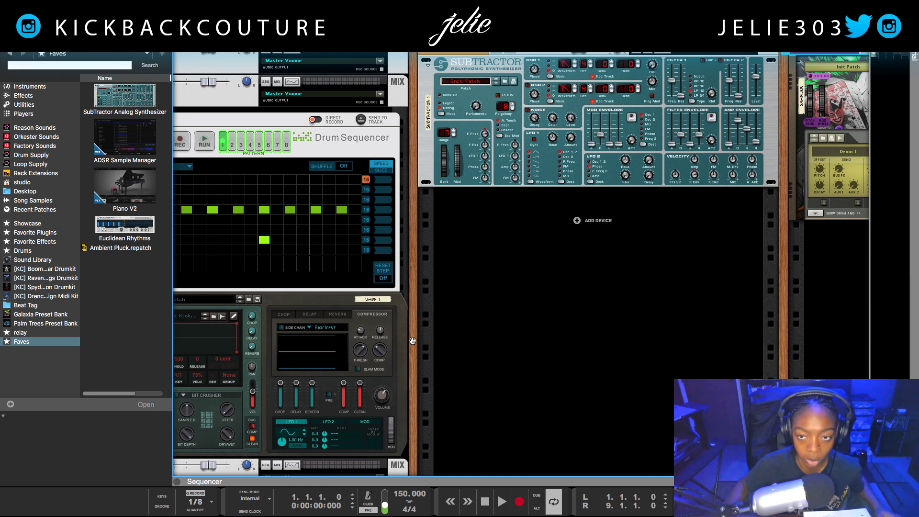
{"action": "scroll", "coordinate": [409, 336], "scroll_direction": "left", "scroll_amount": 3}
{"action": "scroll", "coordinate": [416, 349], "scroll_direction": "down", "scroll_amount": 10}
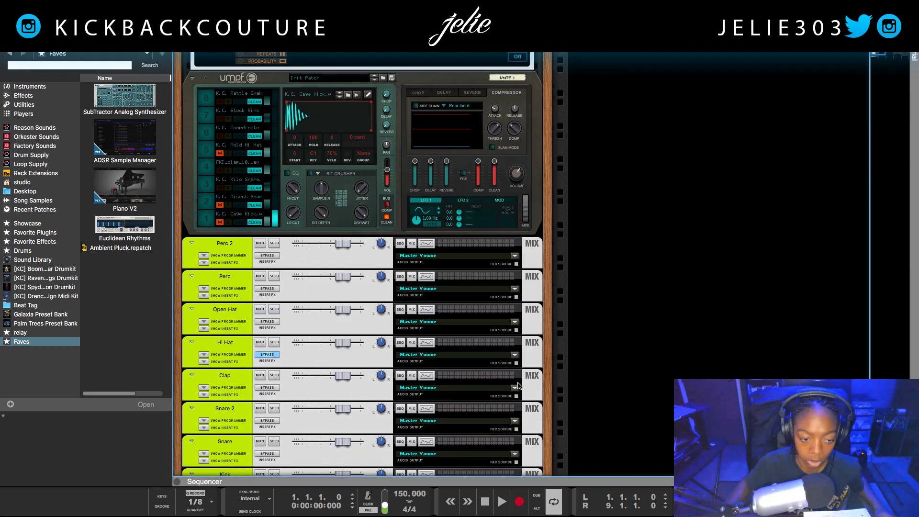
{"action": "scroll", "coordinate": [257, 392], "scroll_direction": "up", "scroll_amount": 1}
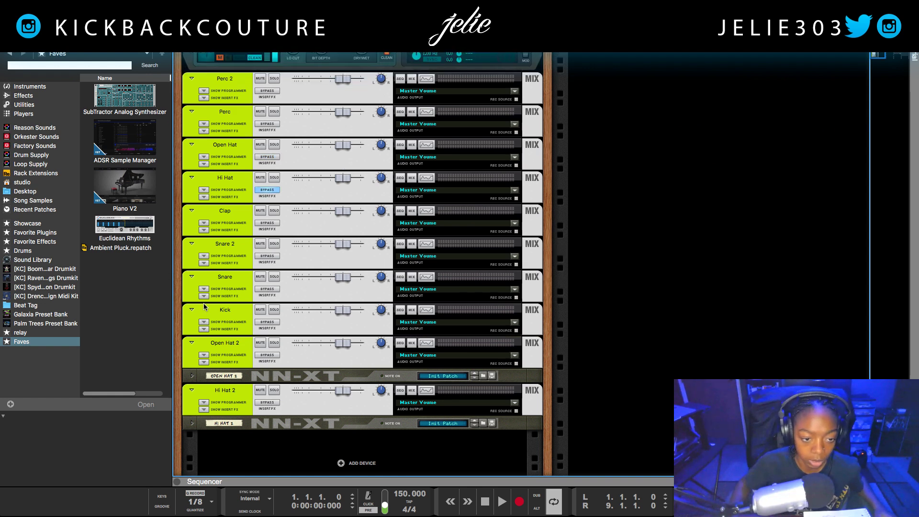
{"action": "left_click", "coordinate": [203, 329]}
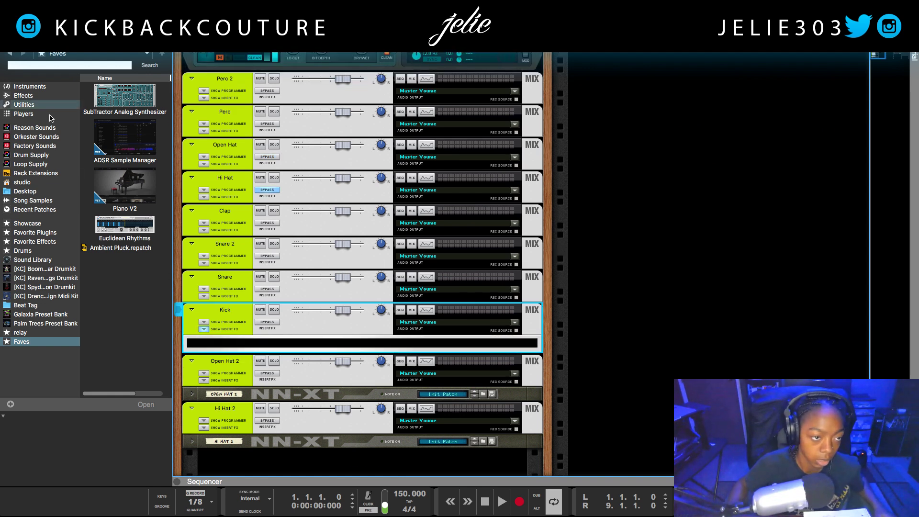
{"action": "left_click", "coordinate": [24, 105]}
{"action": "scroll", "coordinate": [125, 191], "scroll_direction": "down", "scroll_amount": 15}
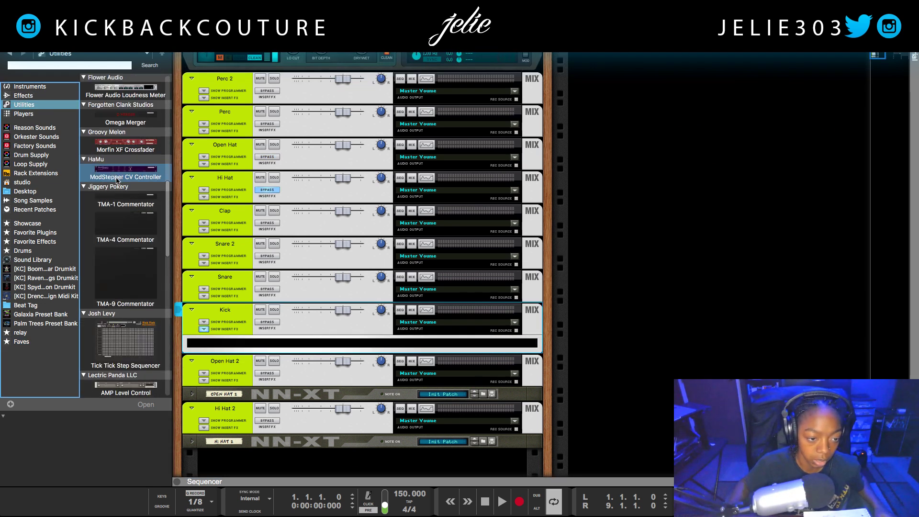
{"action": "left_click", "coordinate": [29, 96]}
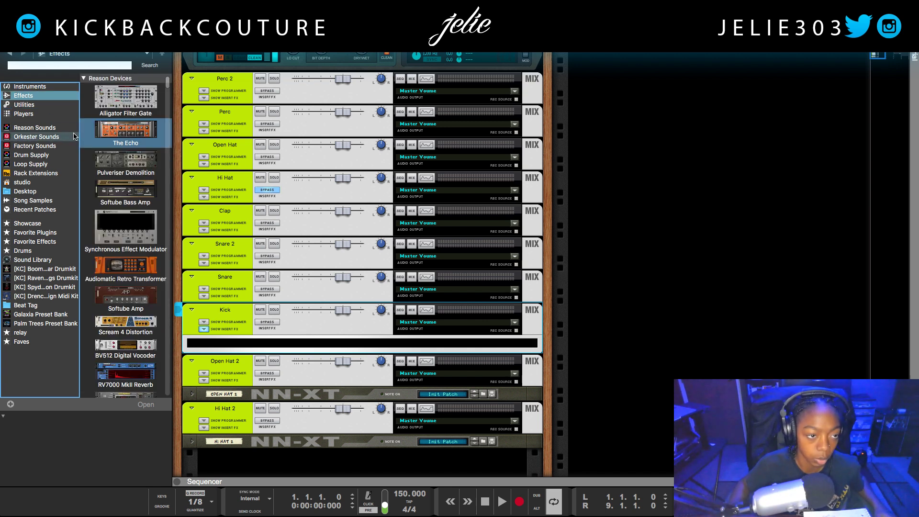
{"action": "left_click_drag", "start_coordinate": [120, 161], "coordinate": [239, 343]}
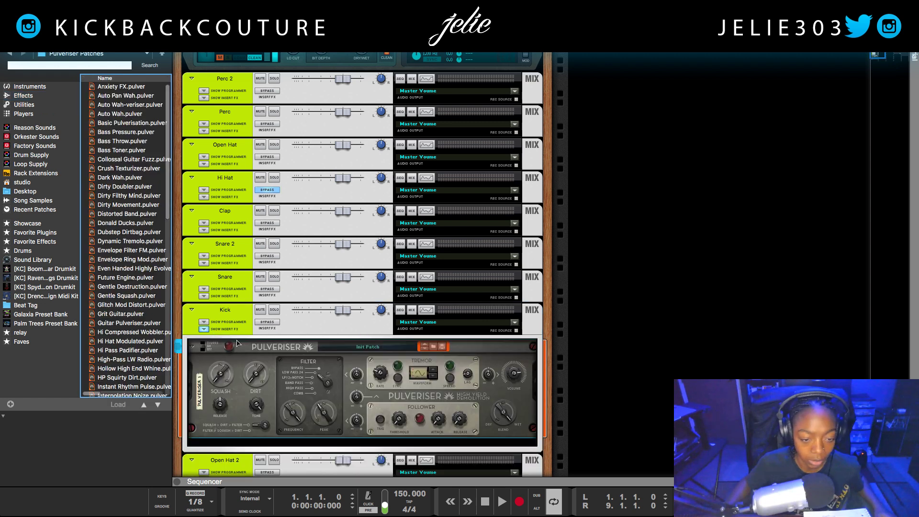
Load the Steam Pounding.pulver patch into the Kick channel's Pulveriser.
{"action": "scroll", "coordinate": [128, 357], "scroll_direction": "down", "scroll_amount": 3}
{"action": "scroll", "coordinate": [128, 357], "scroll_direction": "down", "scroll_amount": 4}
{"action": "left_click", "coordinate": [129, 335]}
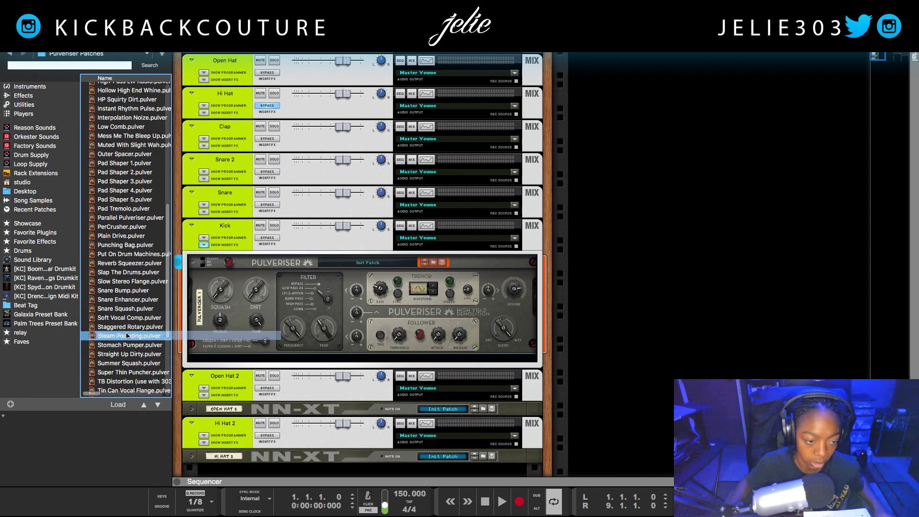
Add the PINKCMZL effect below the Pulveriser in the Kick channel's insert effects.
{"action": "left_click", "coordinate": [29, 96]}
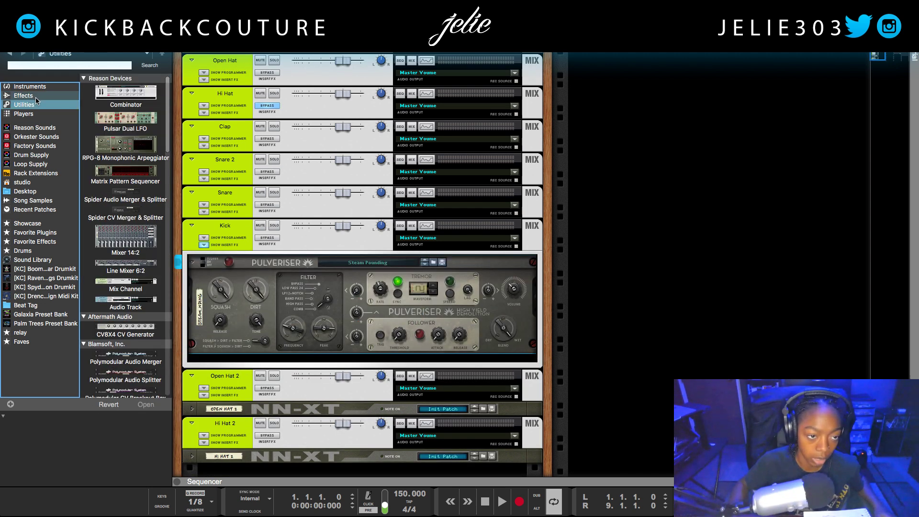
{"action": "scroll", "coordinate": [122, 201], "scroll_direction": "down", "scroll_amount": 10}
{"action": "left_click", "coordinate": [115, 170]}
{"action": "left_click_drag", "start_coordinate": [114, 173], "coordinate": [235, 353]}
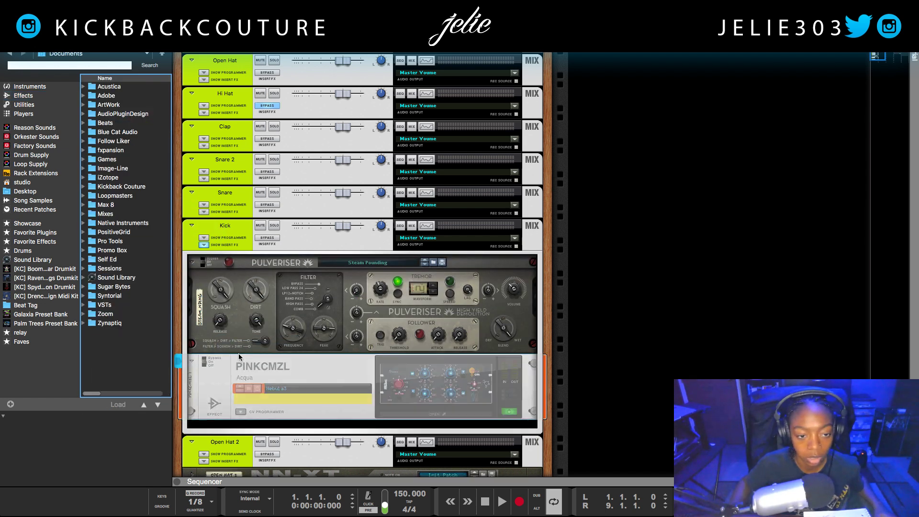
Show the Kick channel's programmer and save its insert effects to the Desktop as a patch named Kick Fx.
{"action": "left_click", "coordinate": [204, 237]}
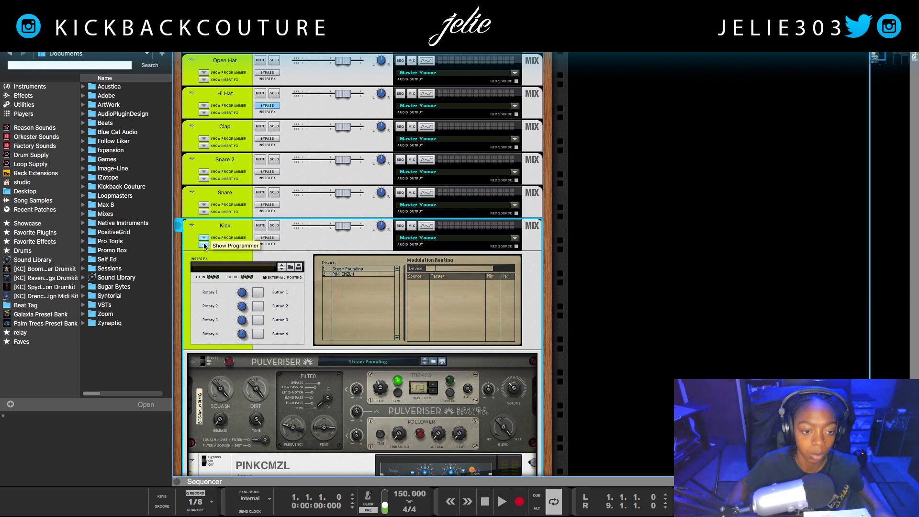
{"action": "left_click", "coordinate": [298, 267]}
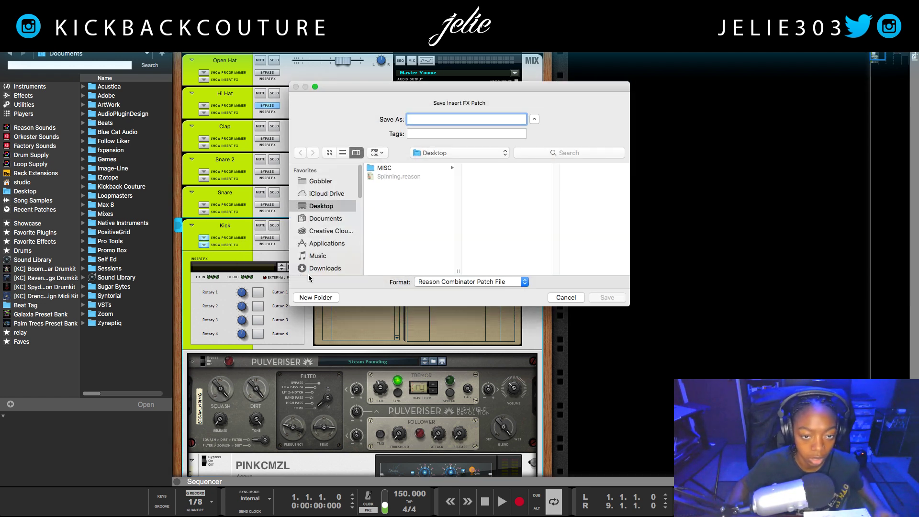
{"action": "type", "text": "Kick Fx"}
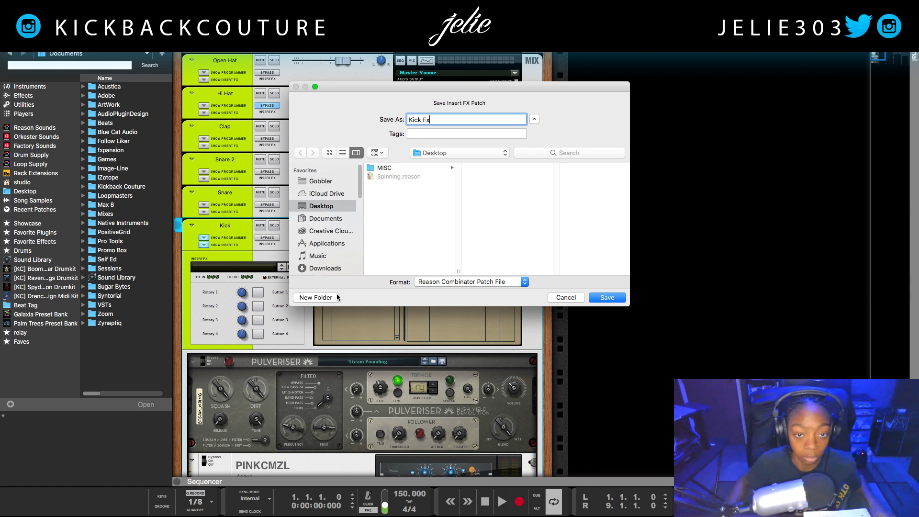
{"action": "left_click", "coordinate": [601, 299]}
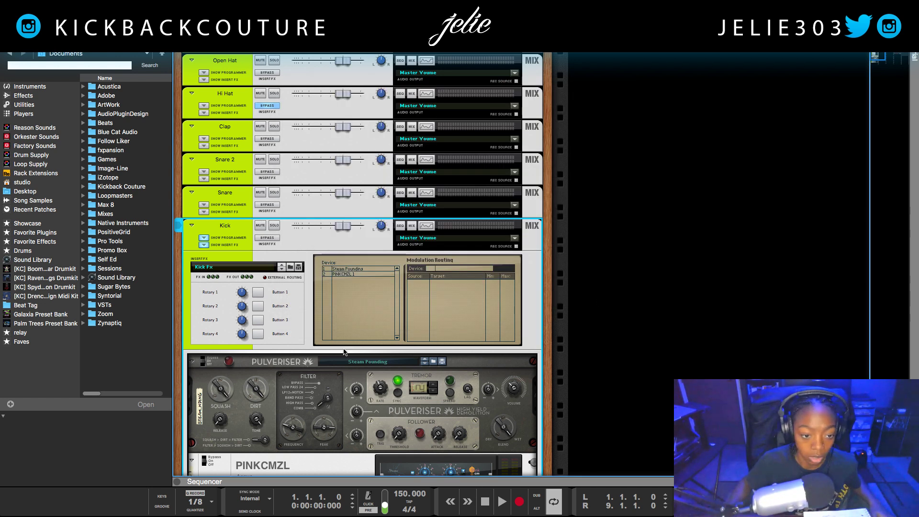
{"action": "left_click", "coordinate": [53, 359]}
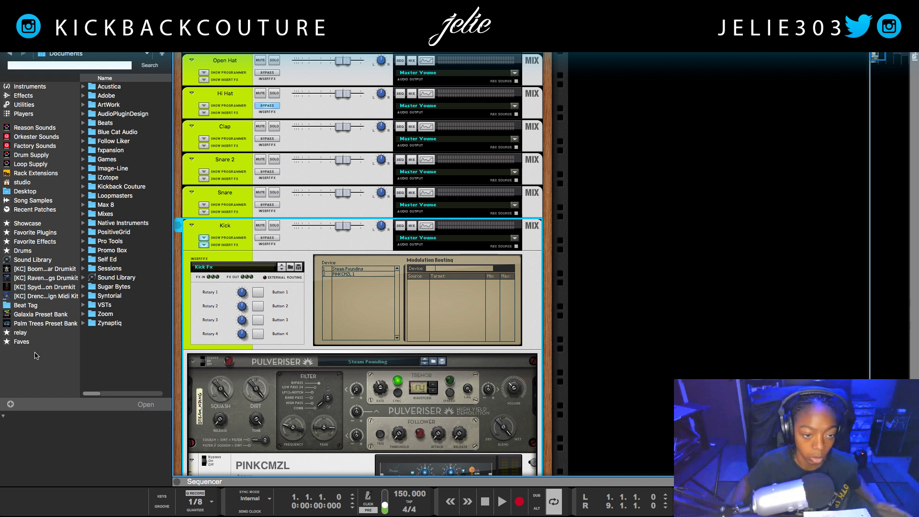
Clear the Kick channel's insert effects and load the saved Kick Fx.cmb patch from the Desktop into the channel.
{"action": "right_click", "coordinate": [235, 236]}
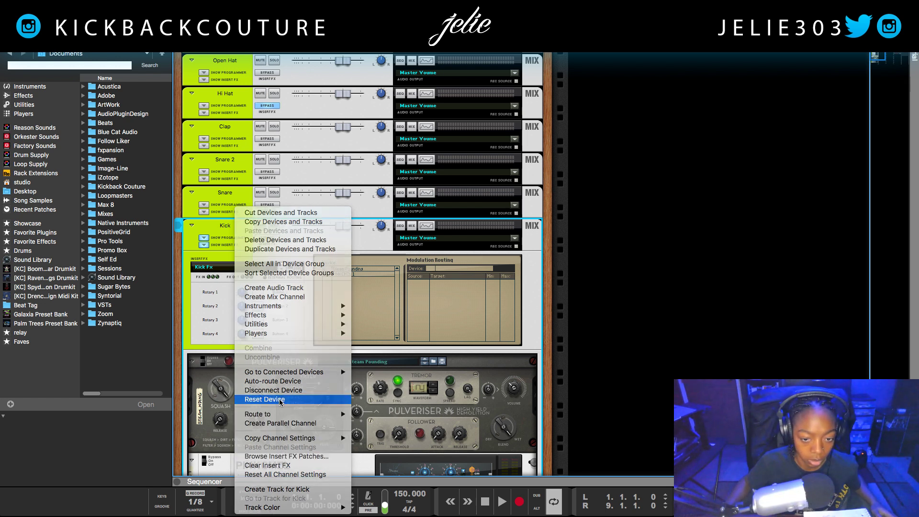
{"action": "left_click", "coordinate": [273, 390]}
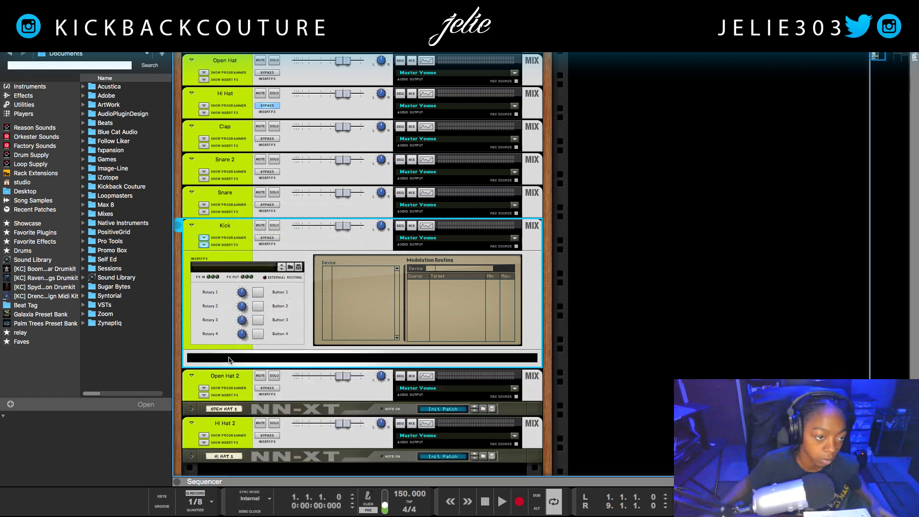
{"action": "left_click", "coordinate": [24, 191]}
{"action": "left_click", "coordinate": [119, 87]}
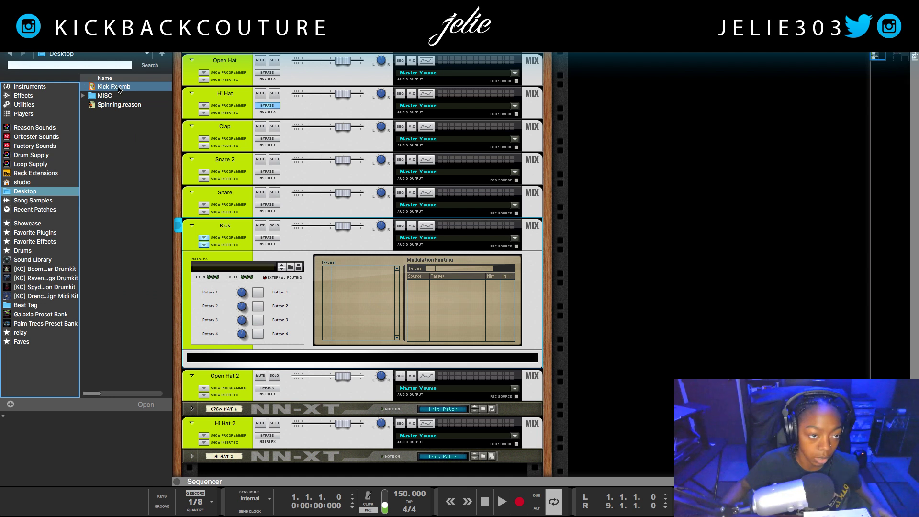
{"action": "left_click_drag", "start_coordinate": [119, 87], "coordinate": [302, 286]}
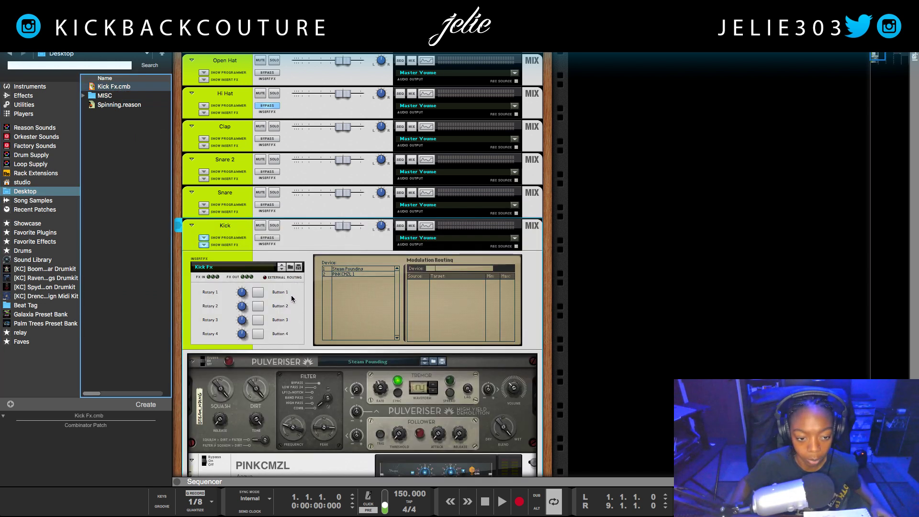
{"action": "scroll", "coordinate": [287, 371], "scroll_direction": "down", "scroll_amount": 5}
{"action": "scroll", "coordinate": [287, 311], "scroll_direction": "up", "scroll_amount": 6}
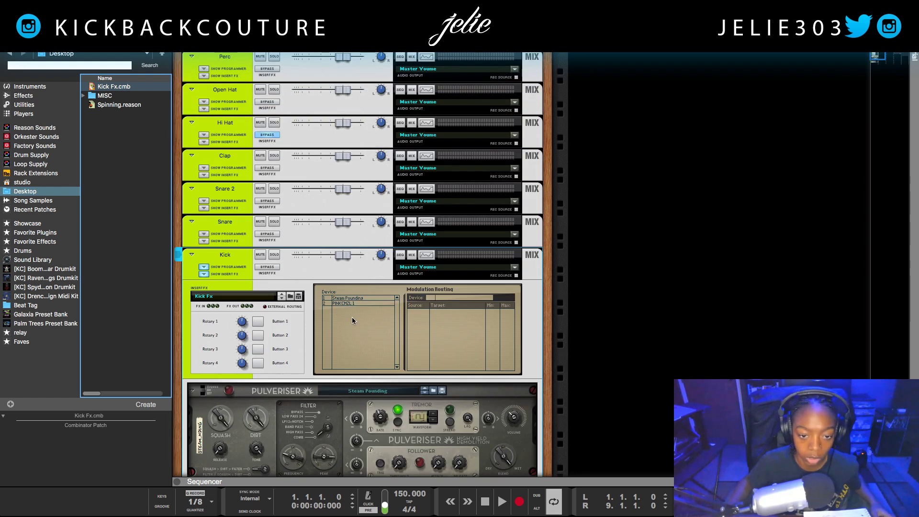
{"action": "scroll", "coordinate": [318, 316], "scroll_direction": "down", "scroll_amount": 1}
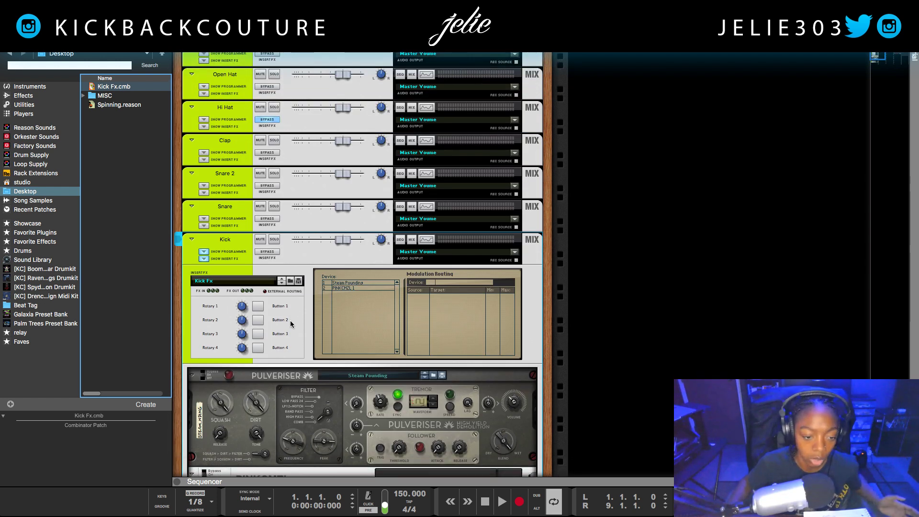
{"action": "scroll", "coordinate": [287, 323], "scroll_direction": "down", "scroll_amount": 1}
{"action": "scroll", "coordinate": [287, 326], "scroll_direction": "down", "scroll_amount": 1}
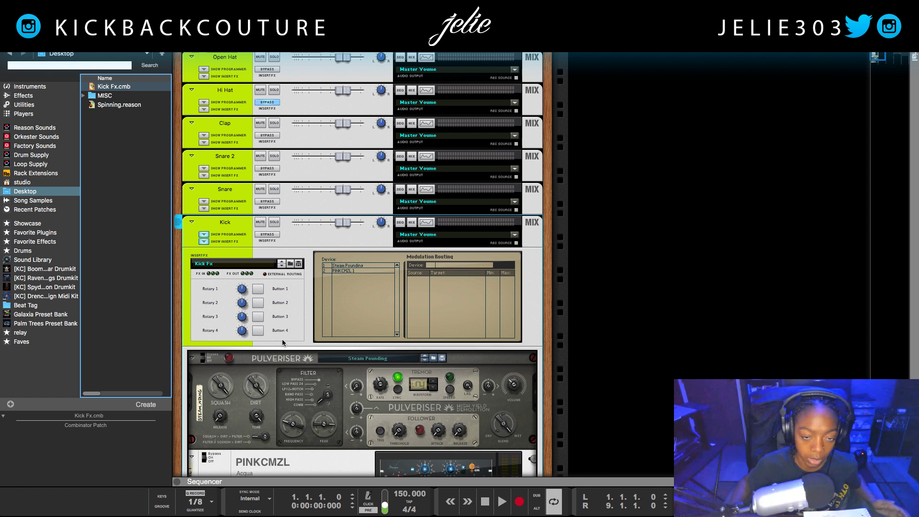
{"action": "scroll", "coordinate": [277, 340], "scroll_direction": "down", "scroll_amount": 1}
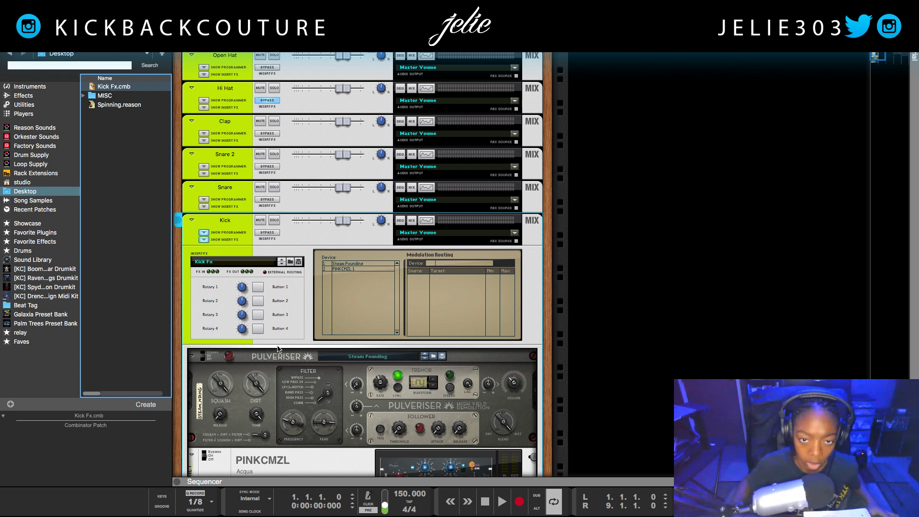
{"action": "scroll", "coordinate": [277, 353], "scroll_direction": "down", "scroll_amount": 5}
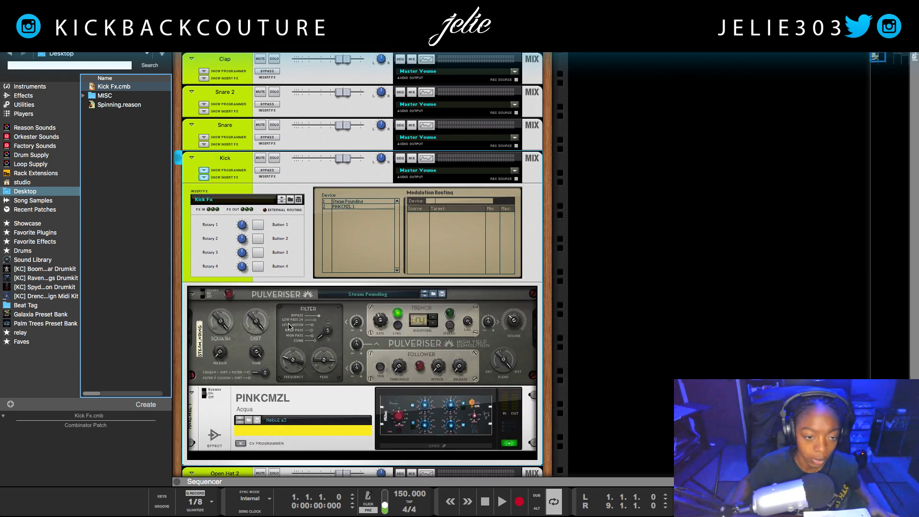
{"action": "left_click", "coordinate": [285, 389]}
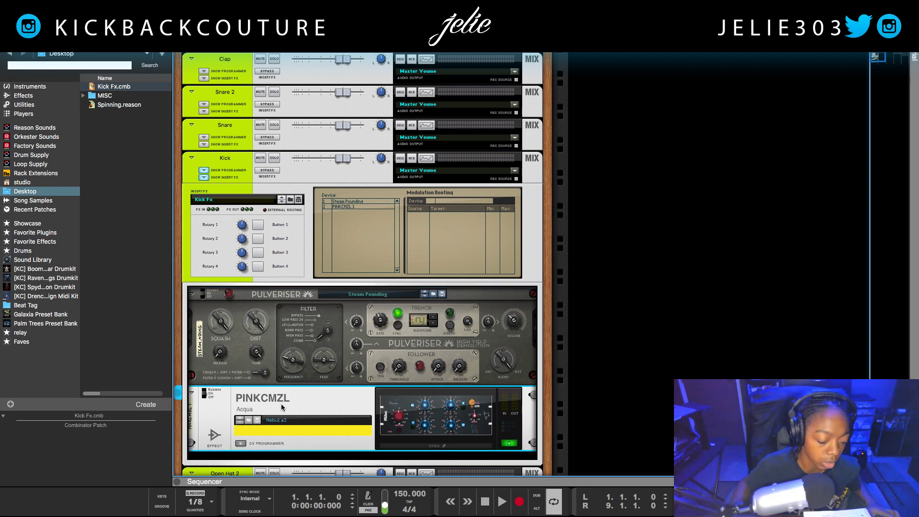
Show the Master Section's insert effects and its programmer.
{"action": "scroll", "coordinate": [300, 397], "scroll_direction": "right", "scroll_amount": 10}
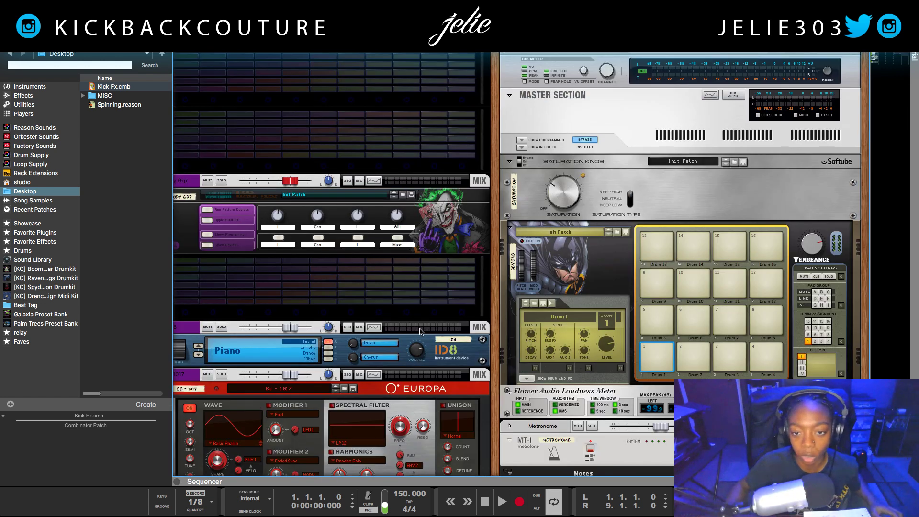
{"action": "left_click", "coordinate": [523, 148]}
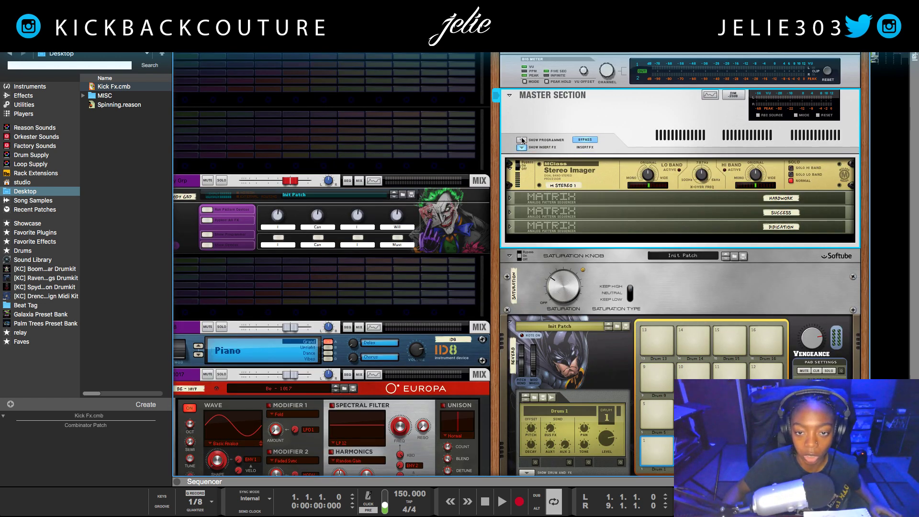
{"action": "left_click", "coordinate": [522, 140]}
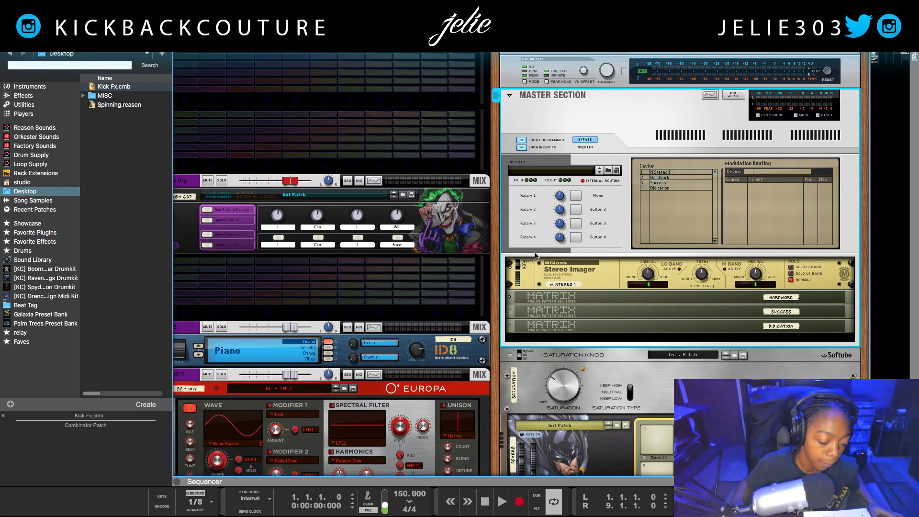
Examine the rear cable routing of the Pulveriser and PINKCMZL in the Kick channel's insert effects and return to the rack's front.
{"action": "scroll", "coordinate": [511, 239], "scroll_direction": "left", "scroll_amount": 3}
{"action": "scroll", "coordinate": [478, 232], "scroll_direction": "down", "scroll_amount": 6}
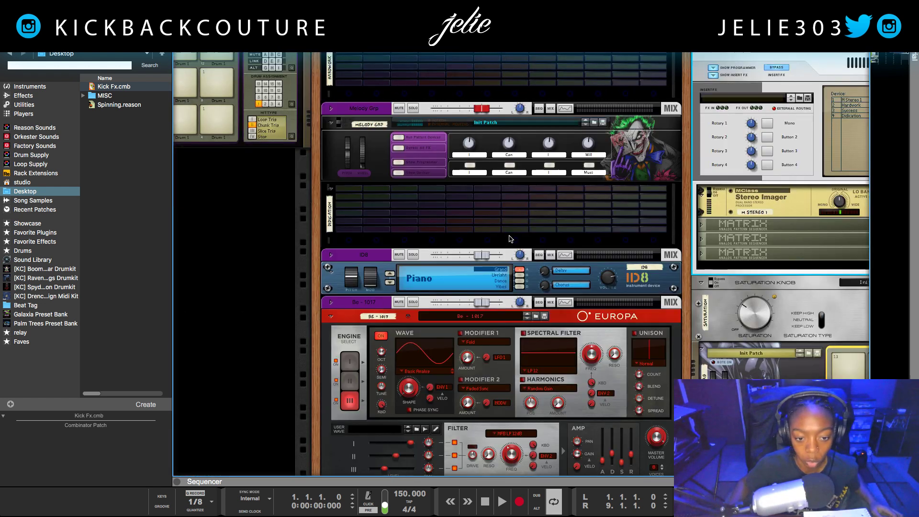
{"action": "scroll", "coordinate": [335, 143], "scroll_direction": "left", "scroll_amount": 3}
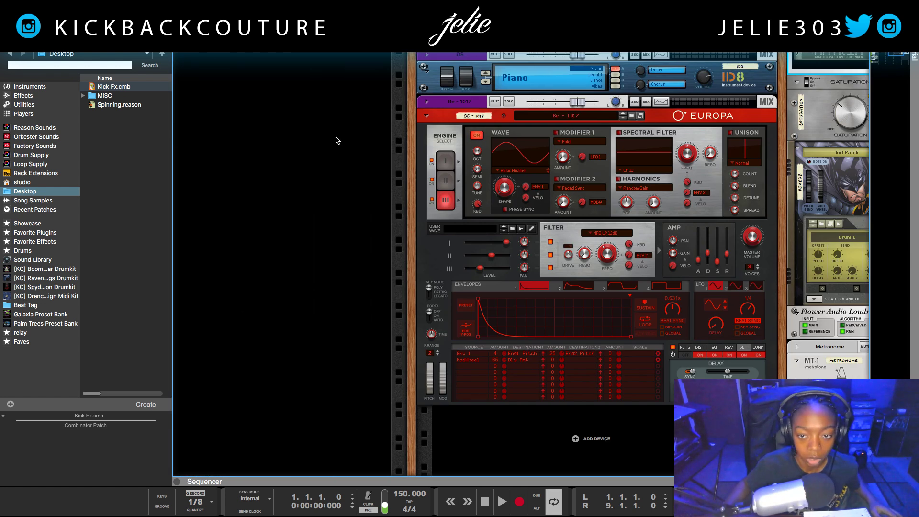
{"action": "scroll", "coordinate": [311, 153], "scroll_direction": "right", "scroll_amount": 3}
{"action": "scroll", "coordinate": [293, 162], "scroll_direction": "up", "scroll_amount": 1}
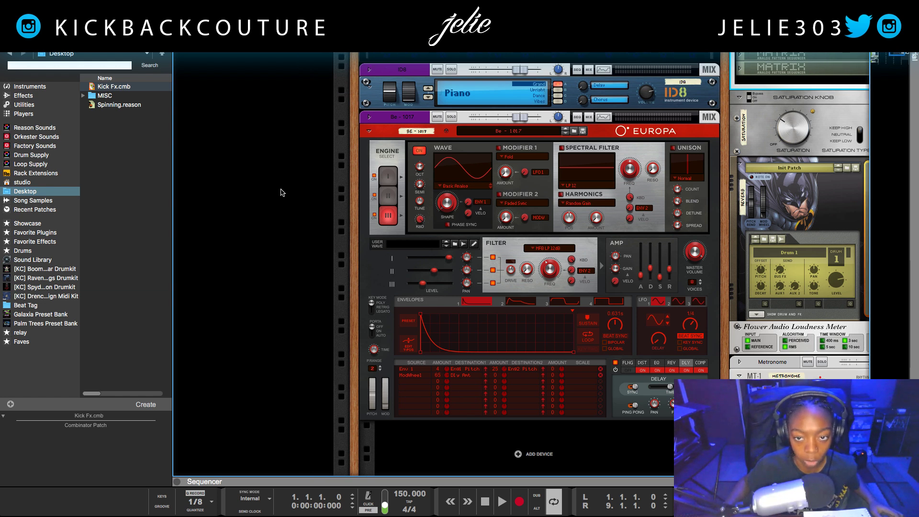
{"action": "scroll", "coordinate": [343, 124], "scroll_direction": "up", "scroll_amount": 5}
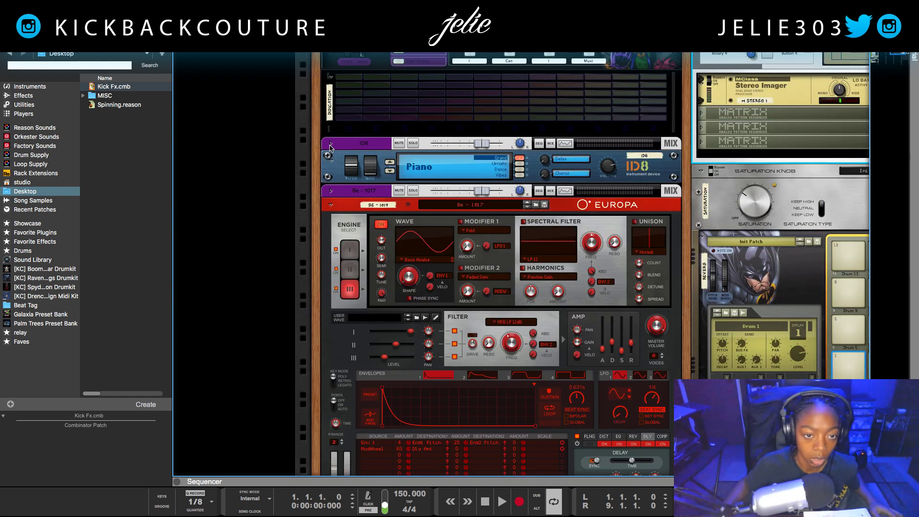
{"action": "scroll", "coordinate": [311, 165], "scroll_direction": "left", "scroll_amount": 10}
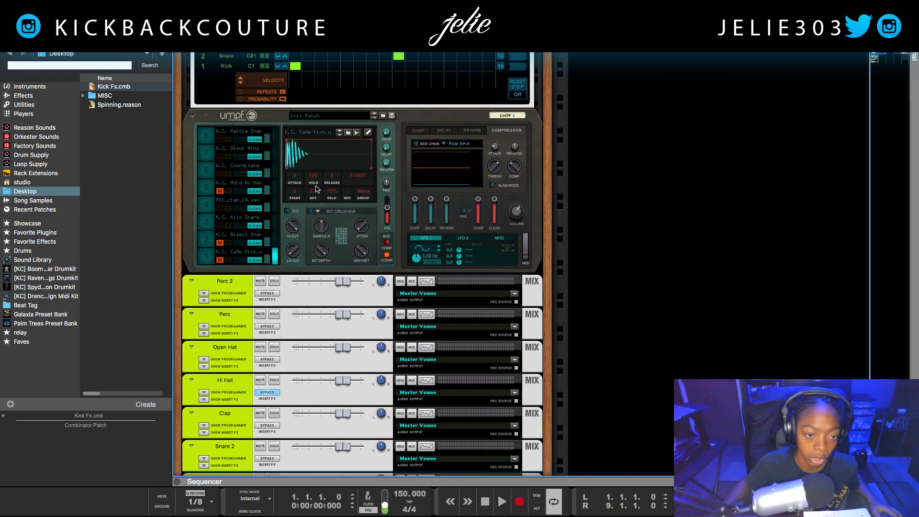
{"action": "scroll", "coordinate": [314, 186], "scroll_direction": "down", "scroll_amount": 5}
{"action": "scroll", "coordinate": [314, 187], "scroll_direction": "down", "scroll_amount": 8}
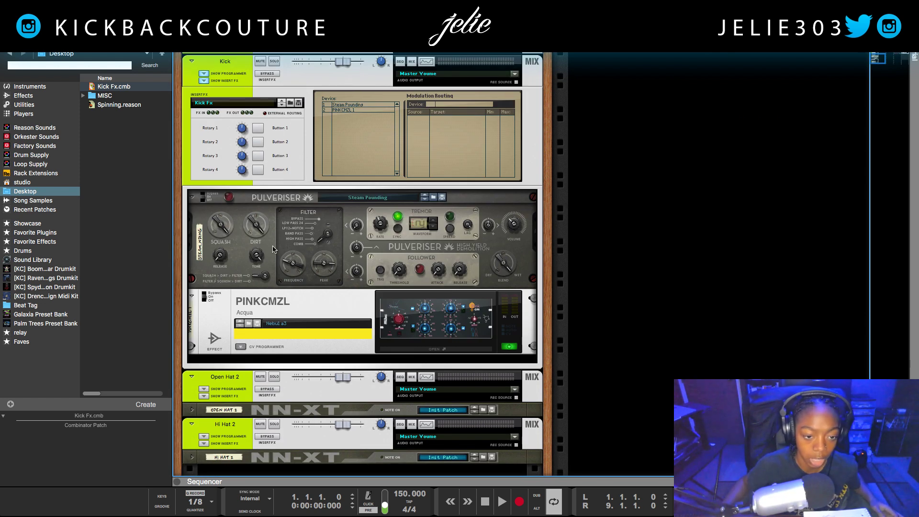
{"action": "left_click", "coordinate": [262, 301]}
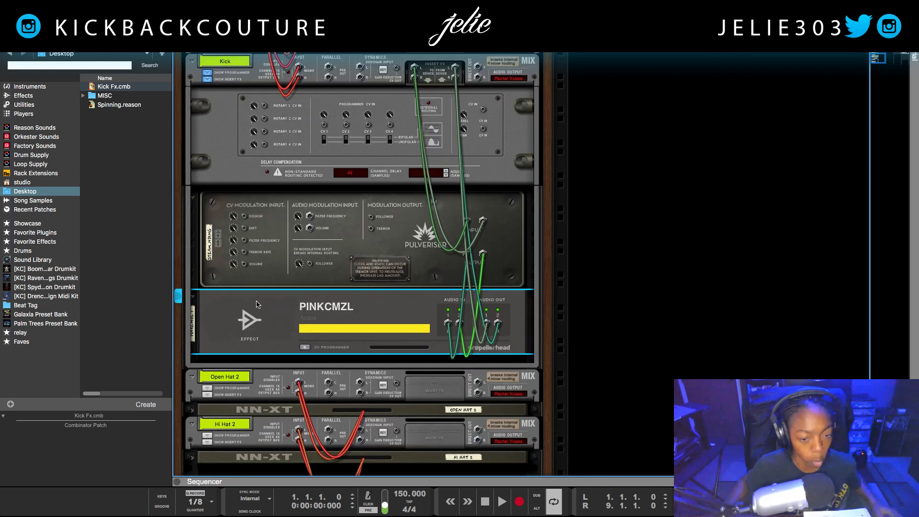
{"action": "key", "text": "Tab"}
{"action": "key", "text": "Tab"}
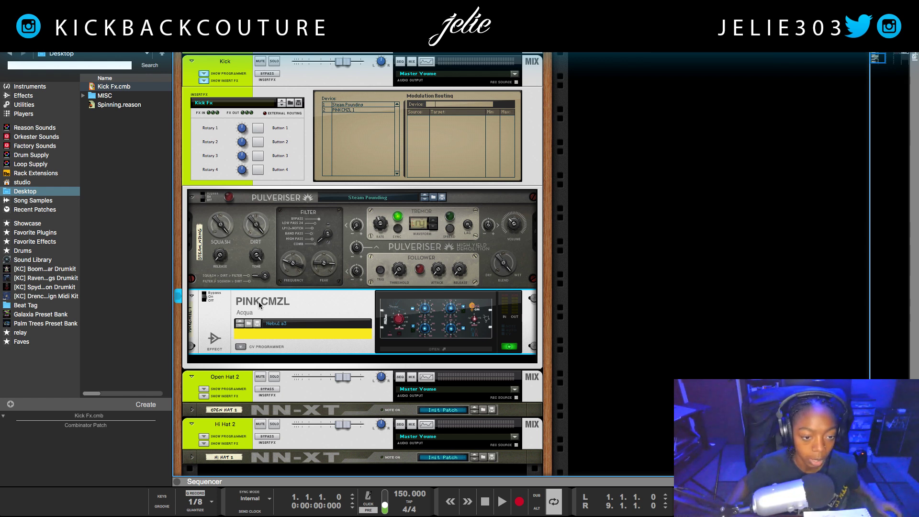
Move PINKCMZL above the Pulveriser in the Kick channel to check the cable routing, and restore the Pulveriser to the first position.
{"action": "left_click_drag", "start_coordinate": [258, 300], "coordinate": [277, 208]}
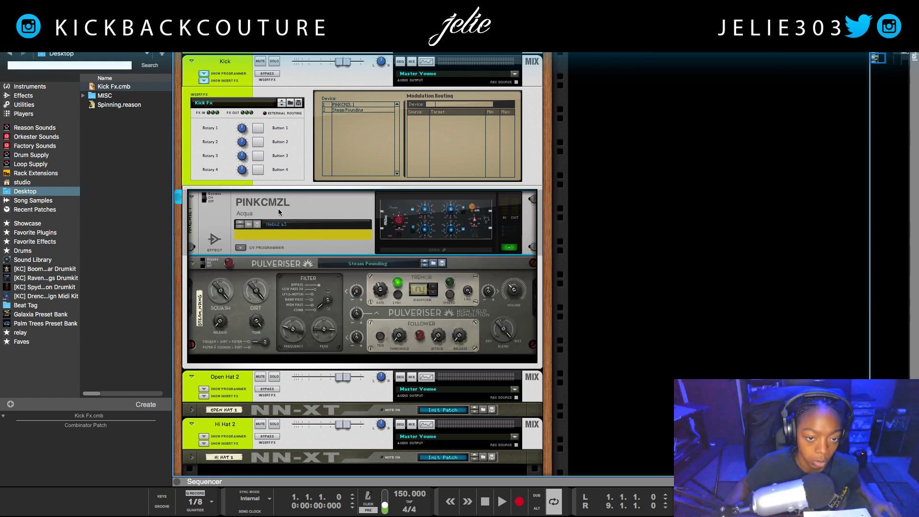
{"action": "key", "text": "Tab"}
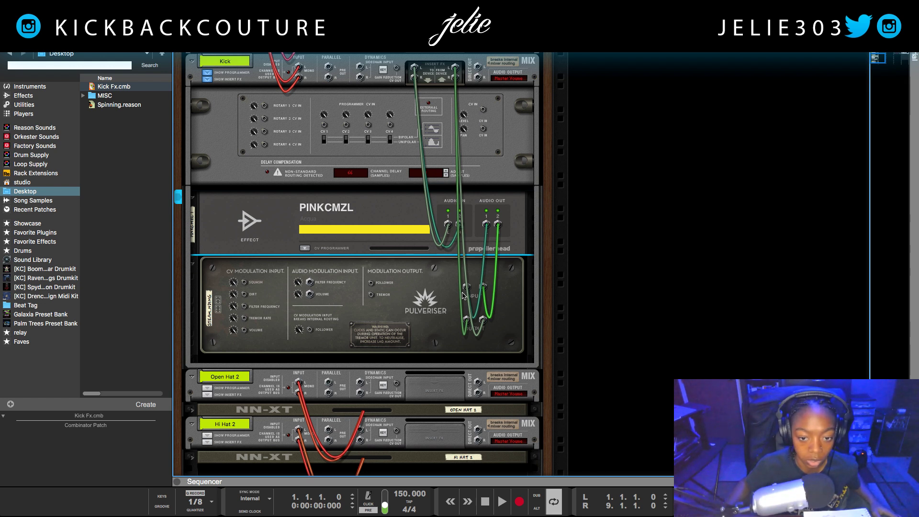
{"action": "left_click_drag", "start_coordinate": [383, 310], "coordinate": [385, 201]}
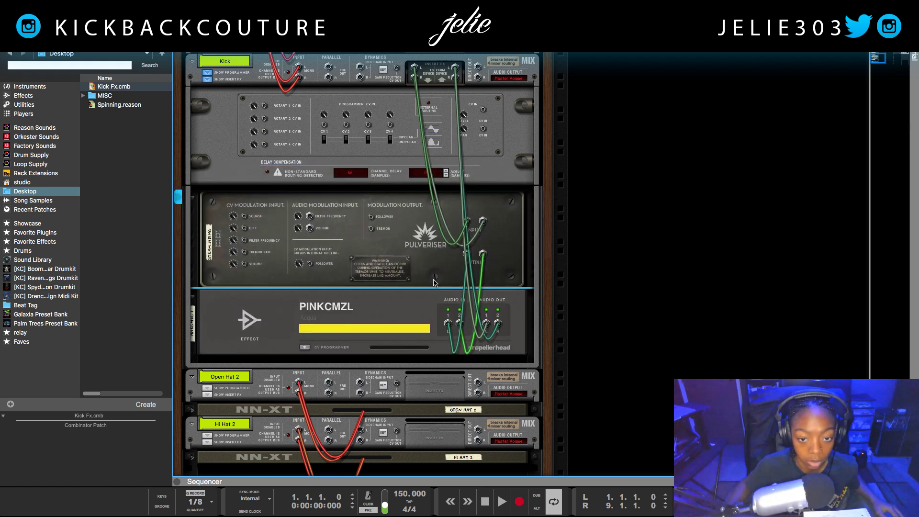
{"action": "key", "text": "Tab"}
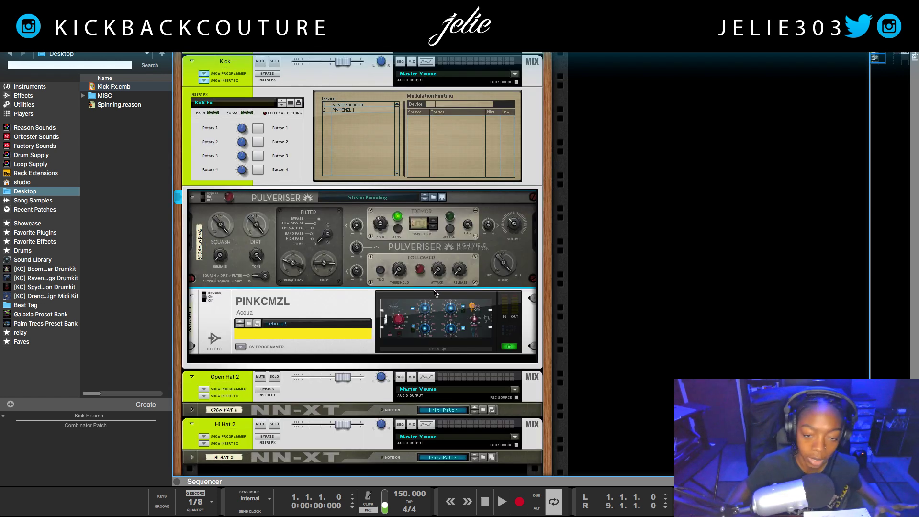